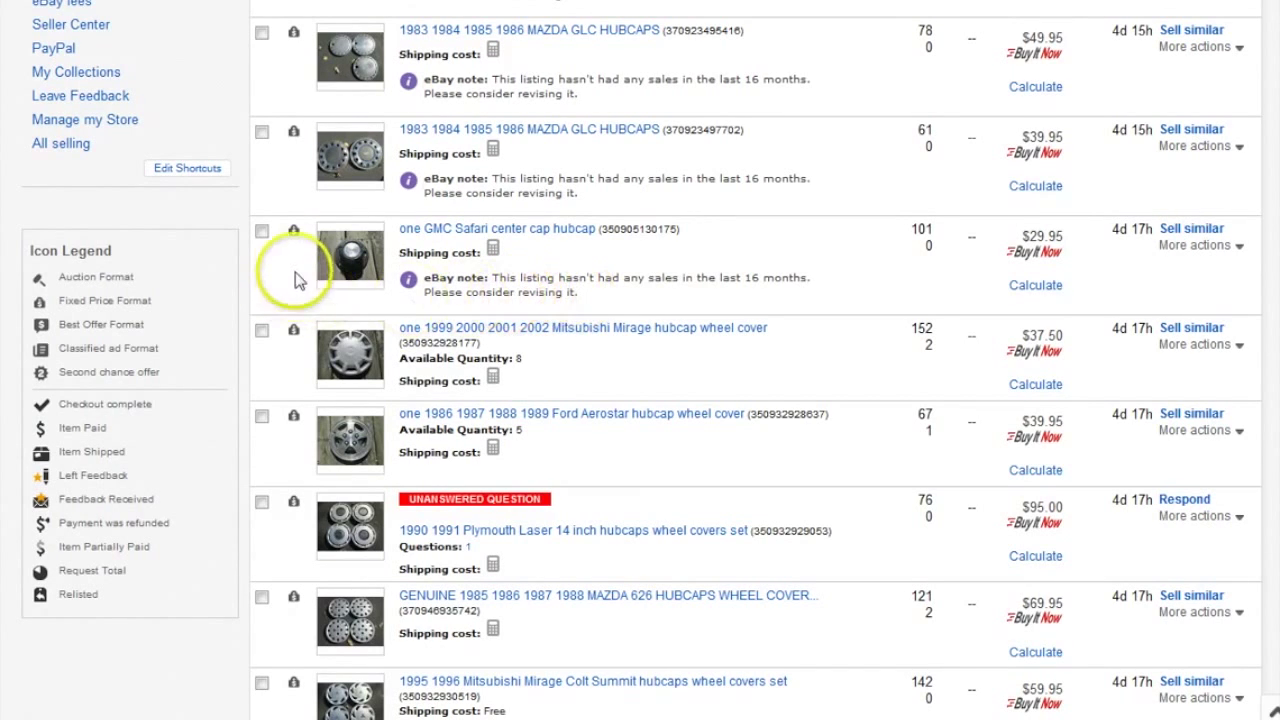
# - Add the two Mazda GLC hubcap listings and the GMC Safari center cap listing to the selection and end all selected listings
pyautogui.click(262, 232)
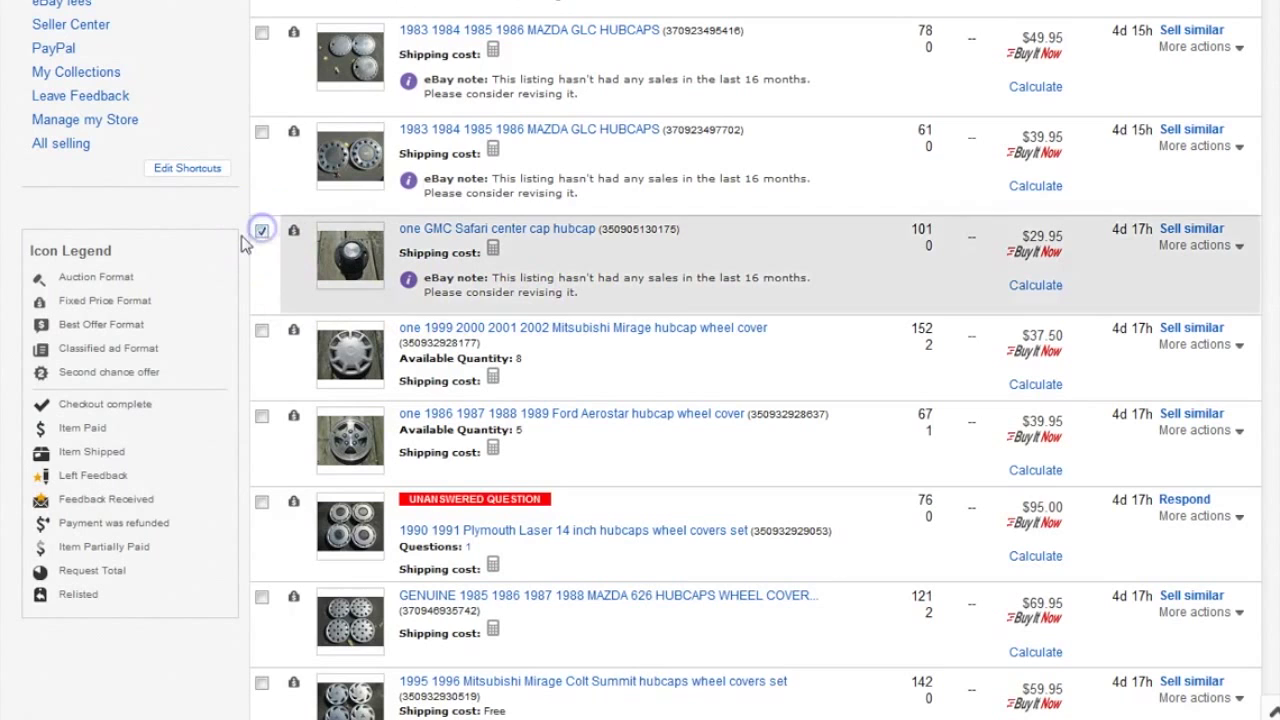
pyautogui.click(261, 132)
pyautogui.click(261, 33)
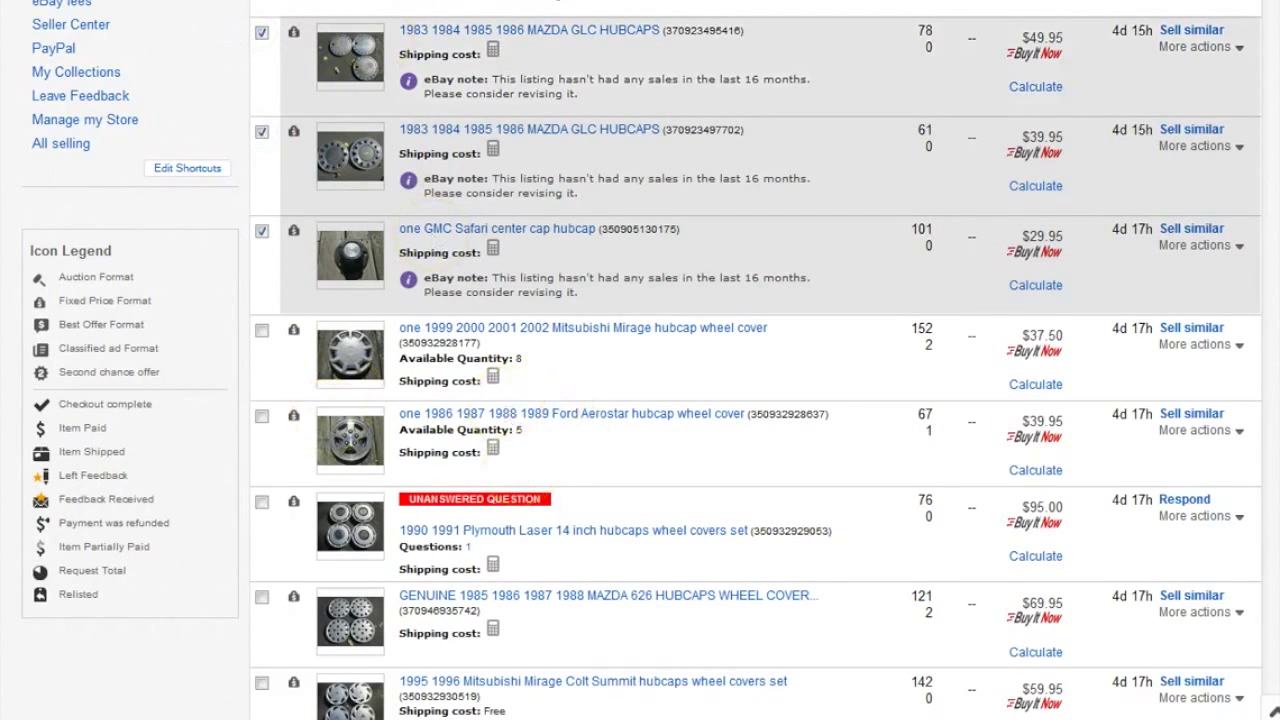
pyautogui.scroll(-4, 430, 140)
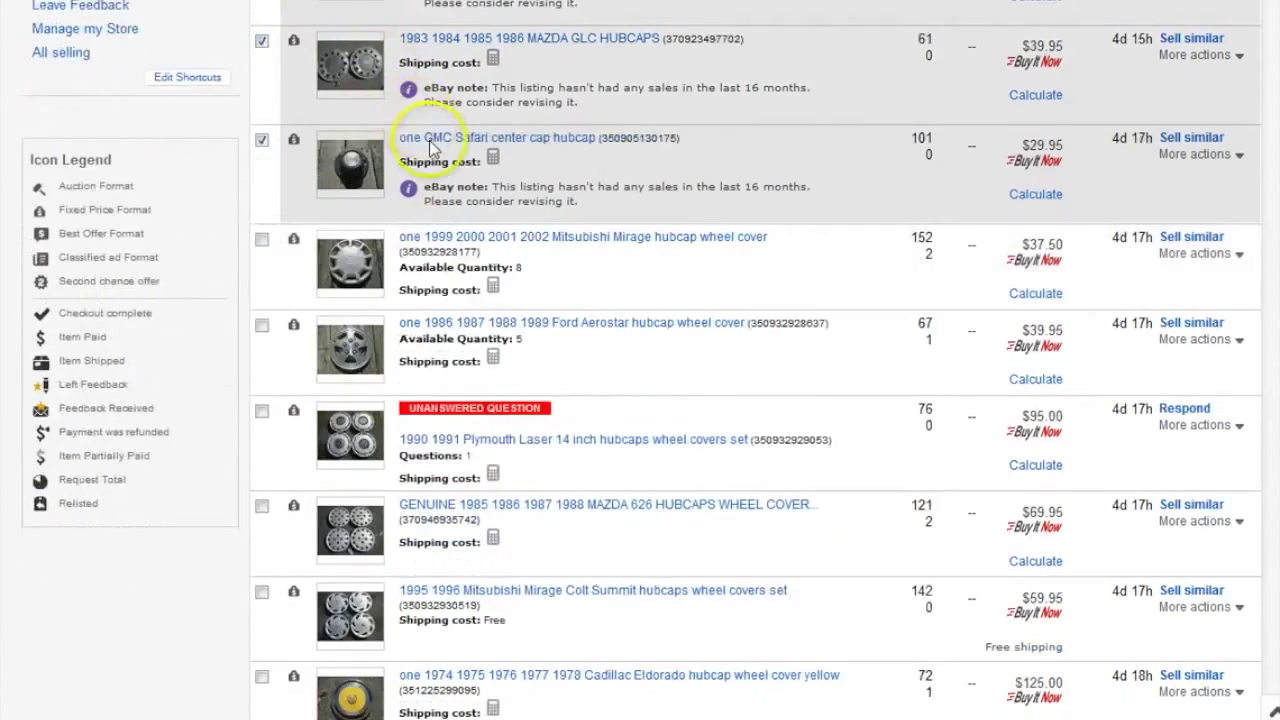
pyautogui.scroll(-9, 441, 155)
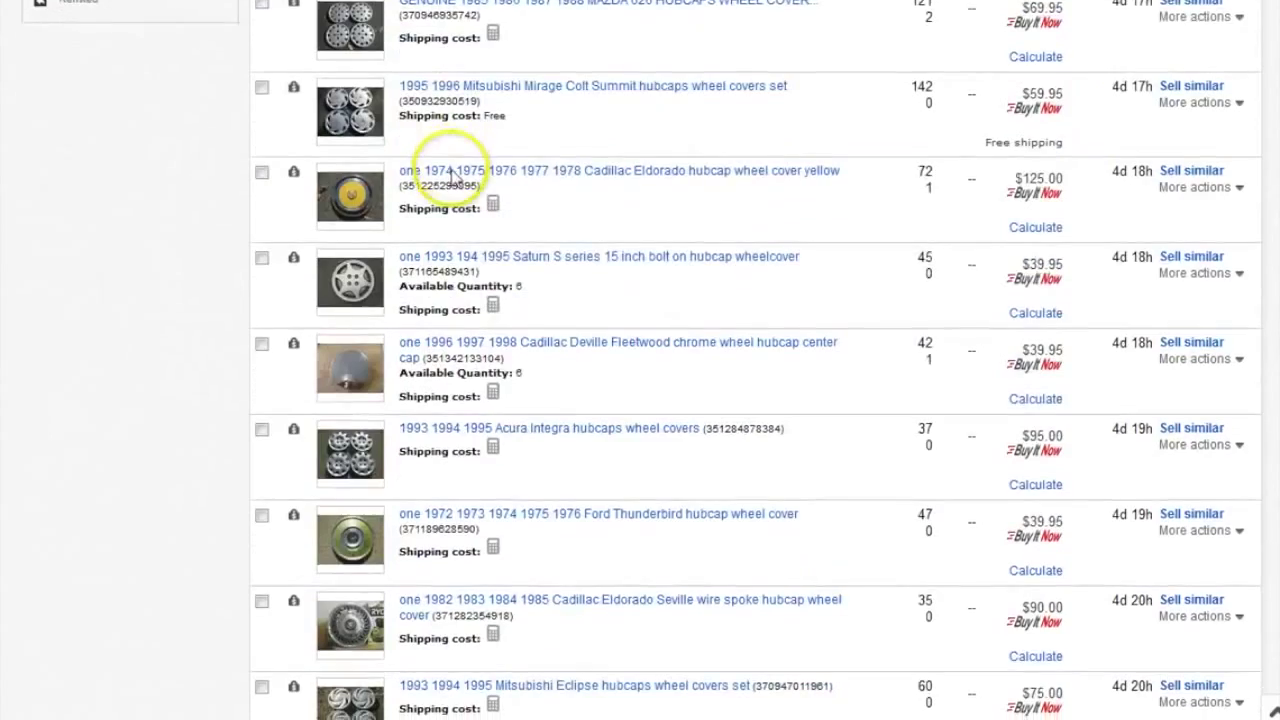
pyautogui.scroll(-7, 451, 169)
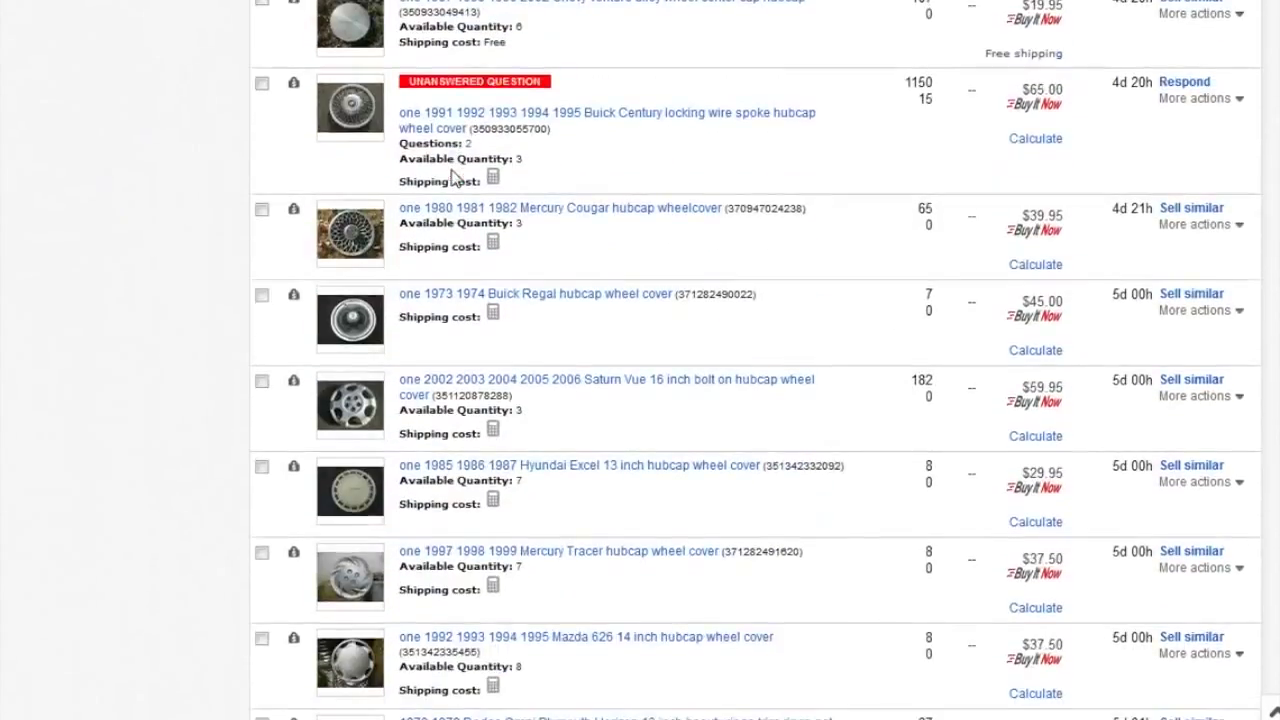
pyautogui.scroll(-10, 452, 169)
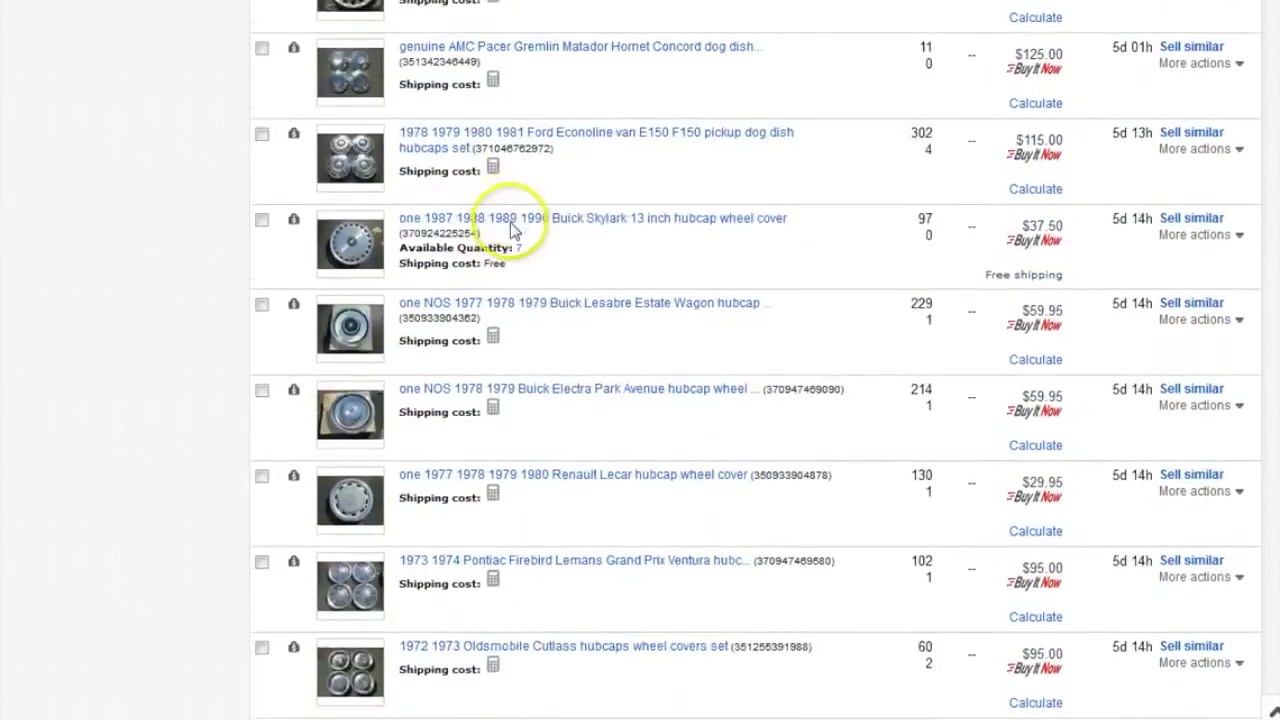
pyautogui.scroll(-7, 510, 222)
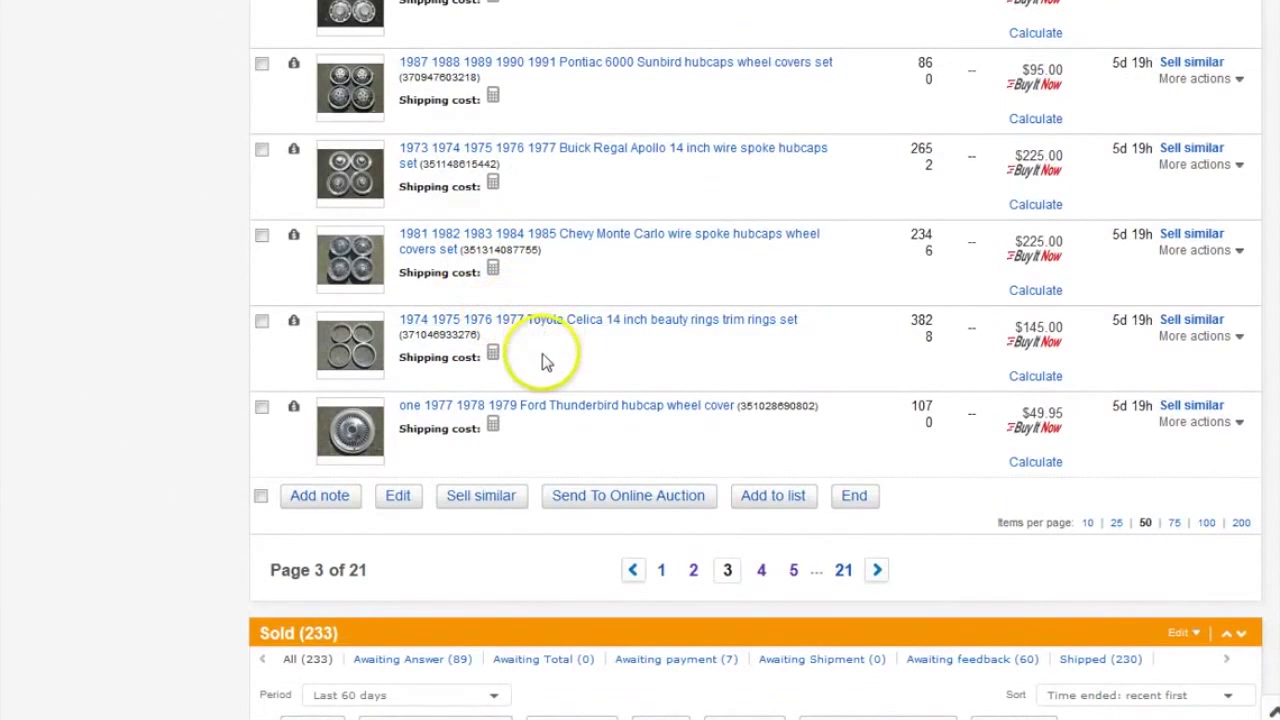
pyautogui.click(856, 500)
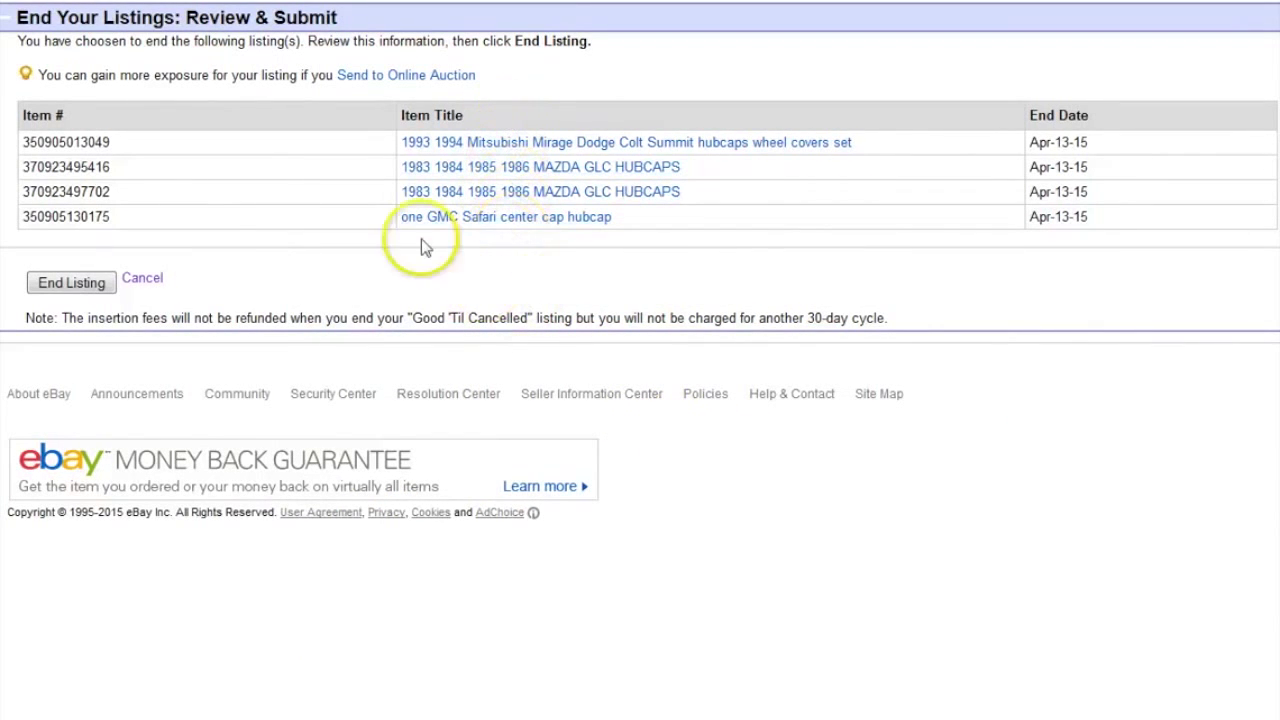
pyautogui.click(82, 285)
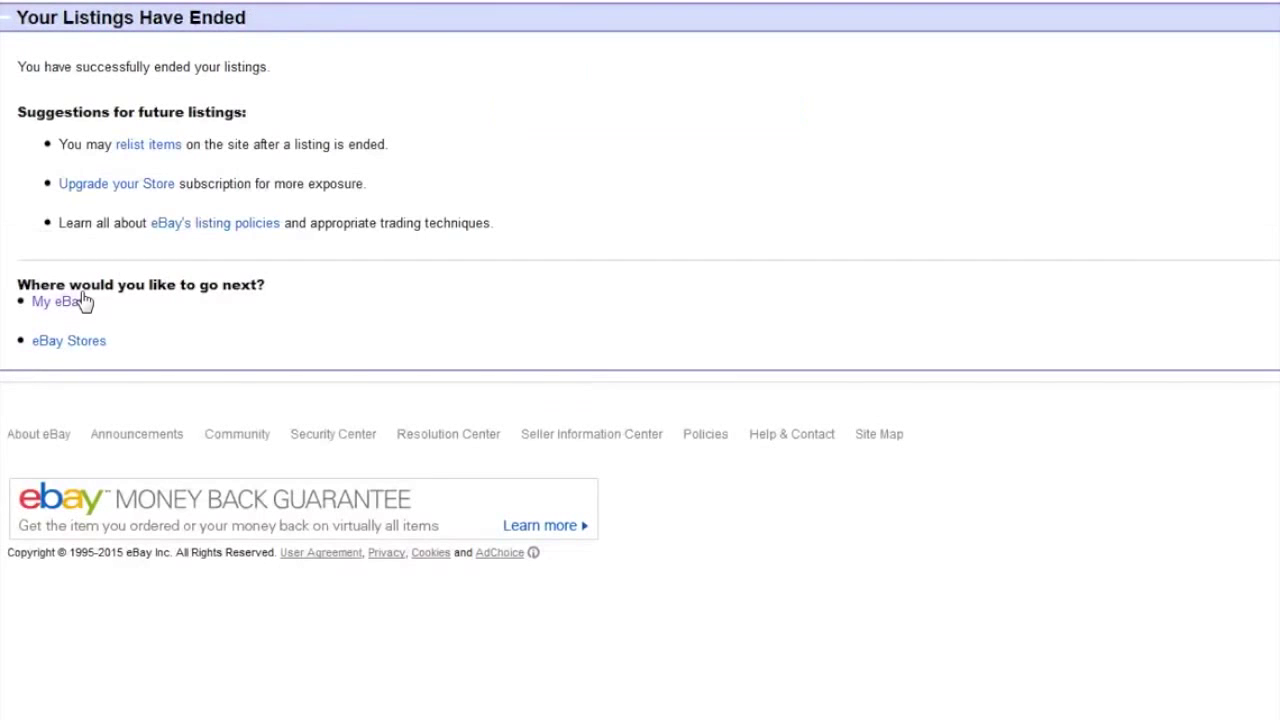
pyautogui.moveTo(250, 16); pyautogui.dragTo(15, 20)
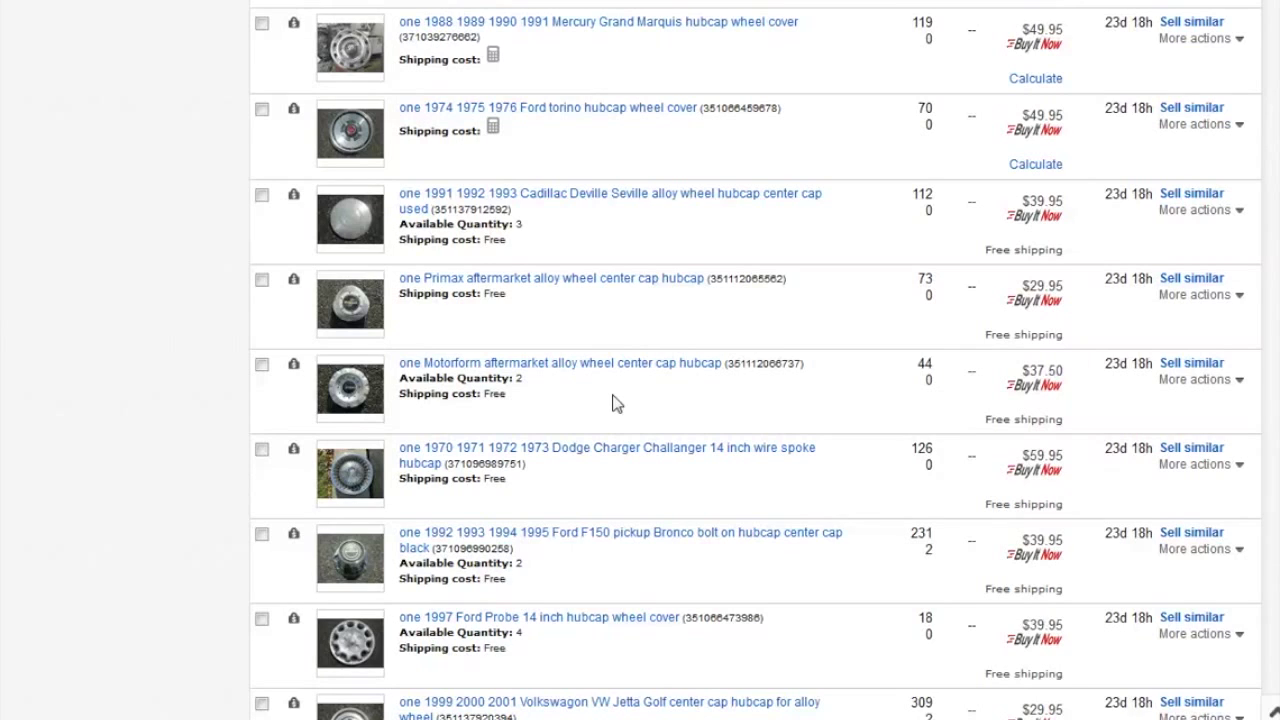
pyautogui.click(612, 395)
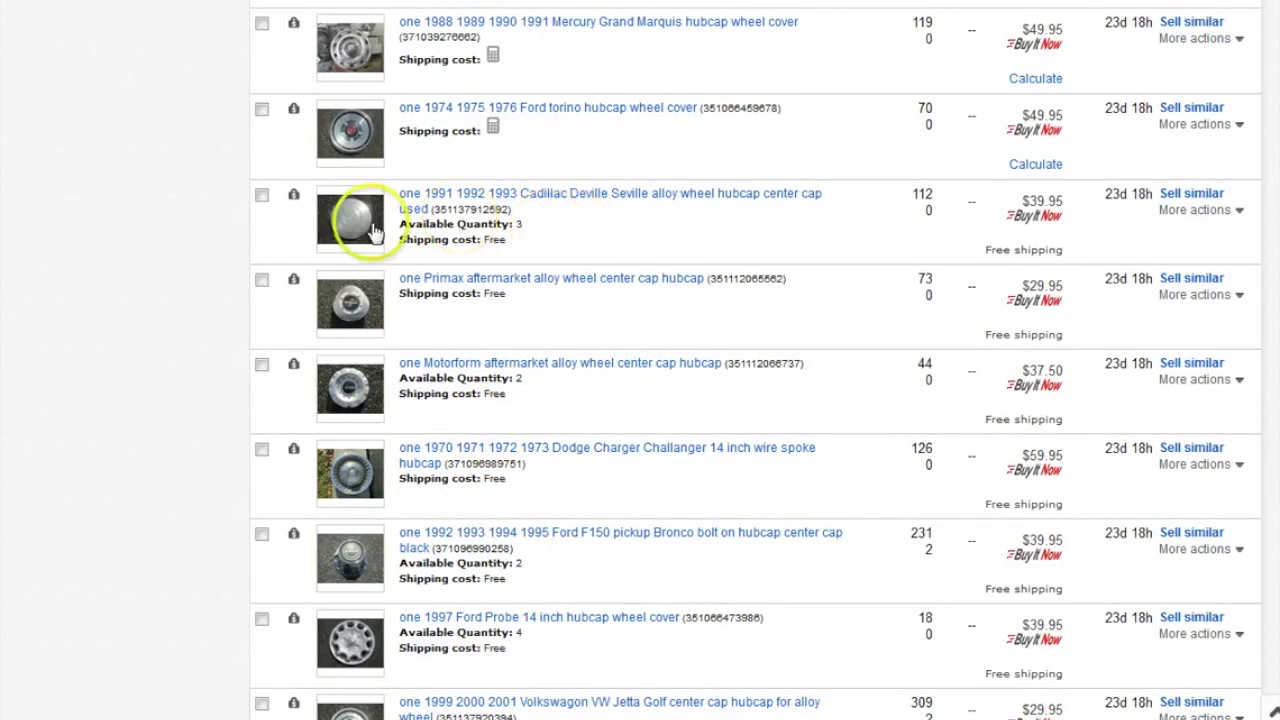
# - Open the last seven listings on page 17, from the Cadillac Deville Seville center cap through the Volkswagen Jetta Golf cap, for bulk editing
pyautogui.click(261, 195)
pyautogui.click(262, 280)
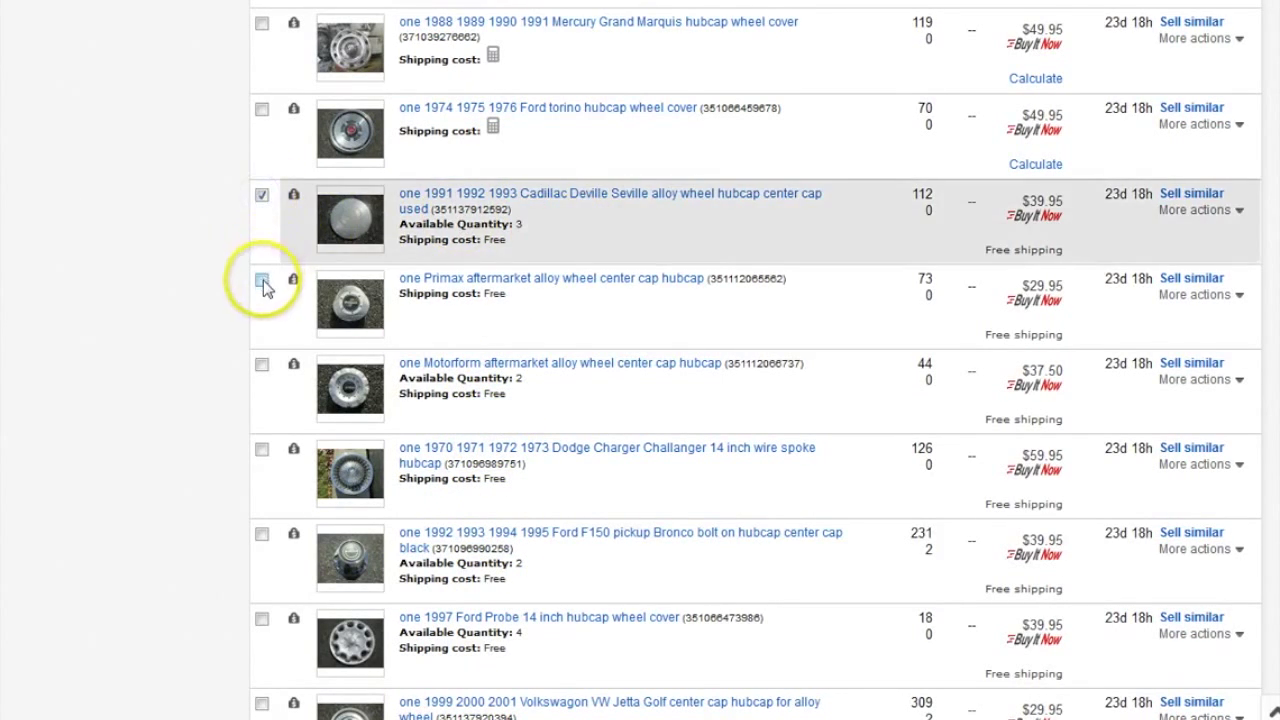
pyautogui.click(261, 364)
pyautogui.click(262, 449)
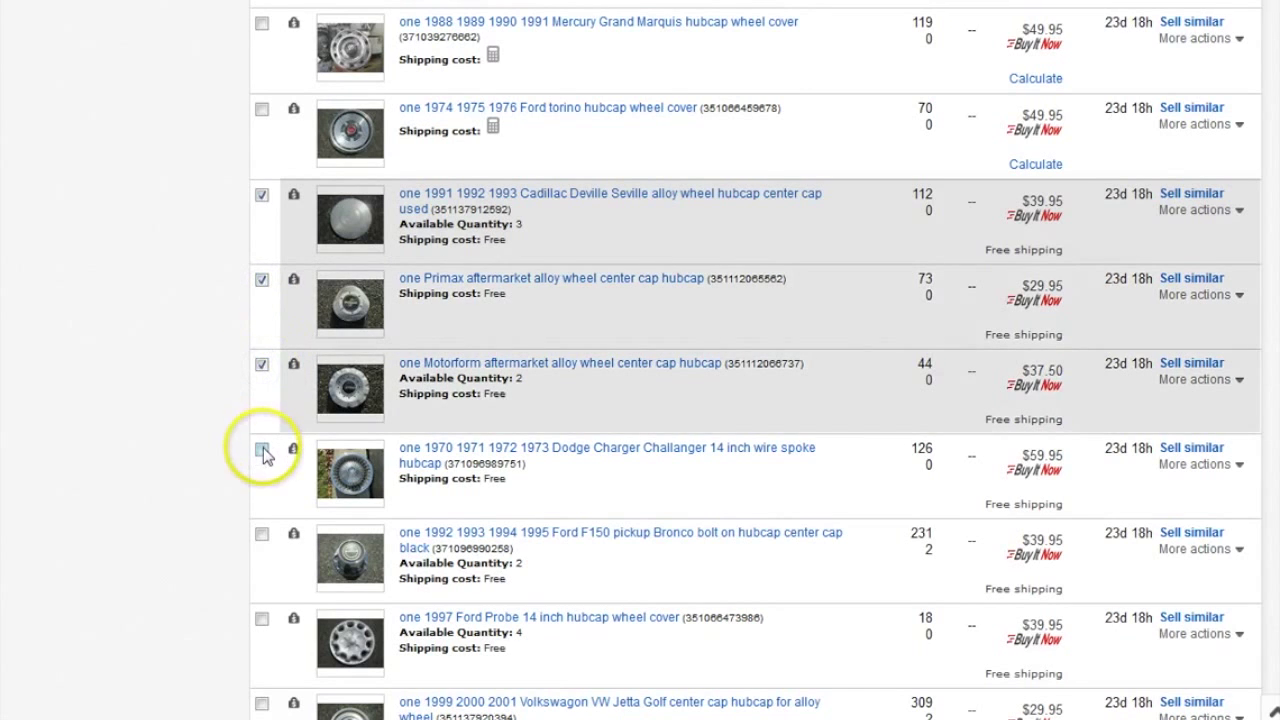
pyautogui.scroll(-3, 320, 395)
pyautogui.click(262, 298)
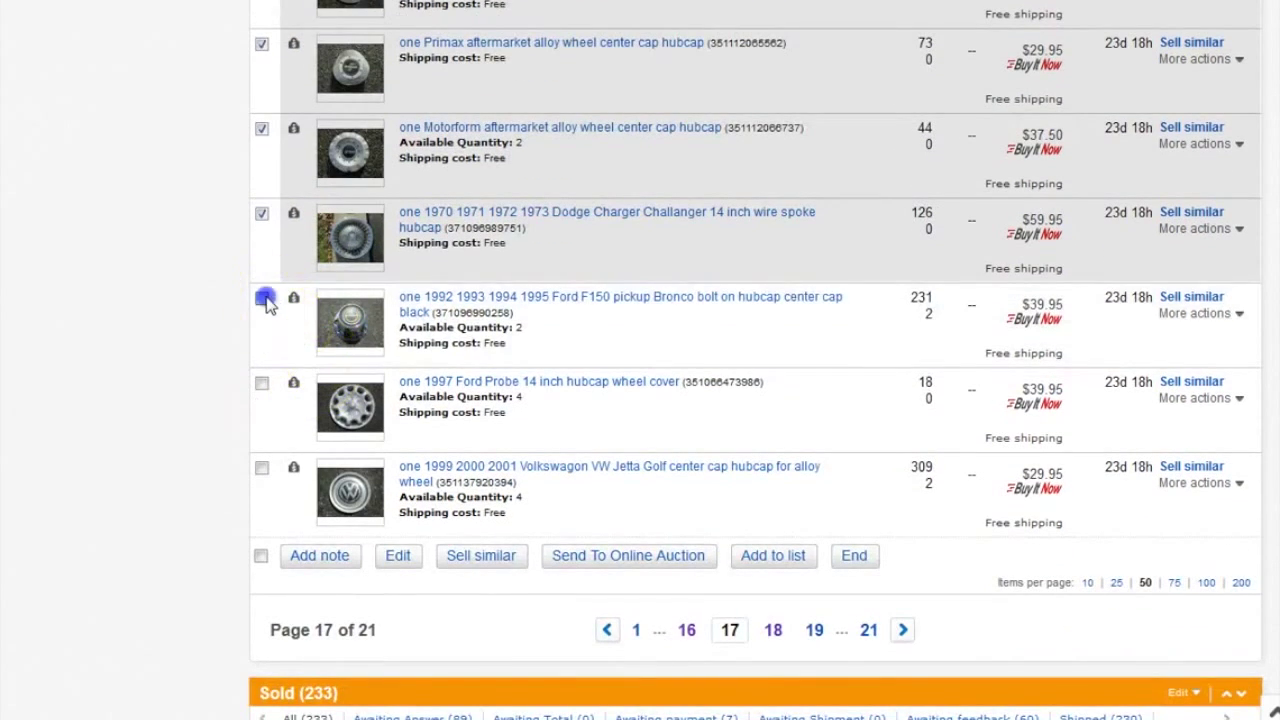
pyautogui.click(262, 382)
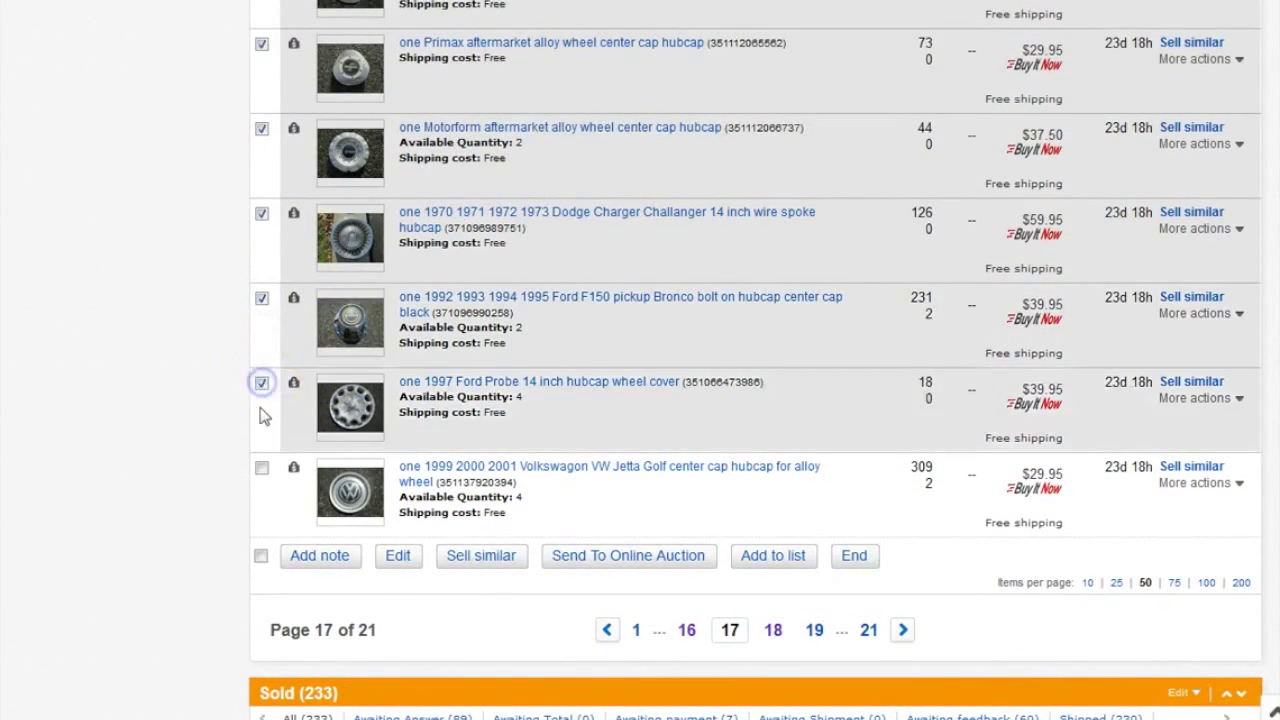
pyautogui.click(262, 467)
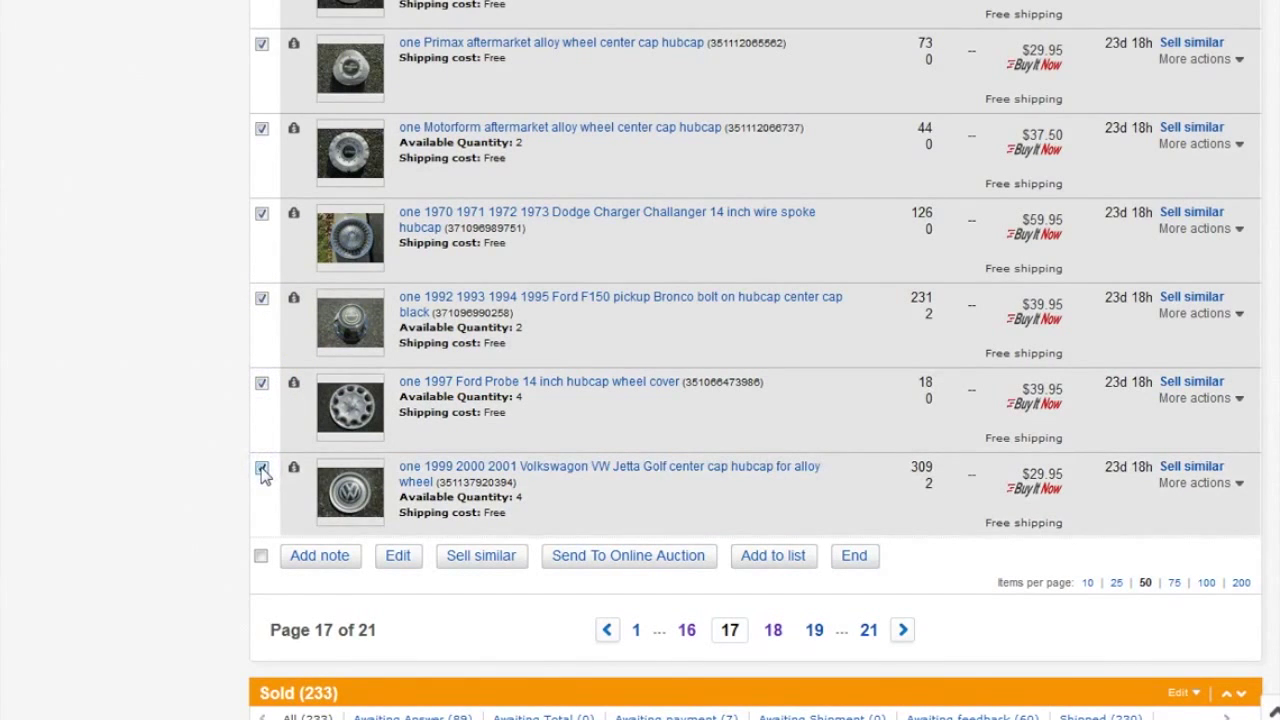
pyautogui.click(404, 561)
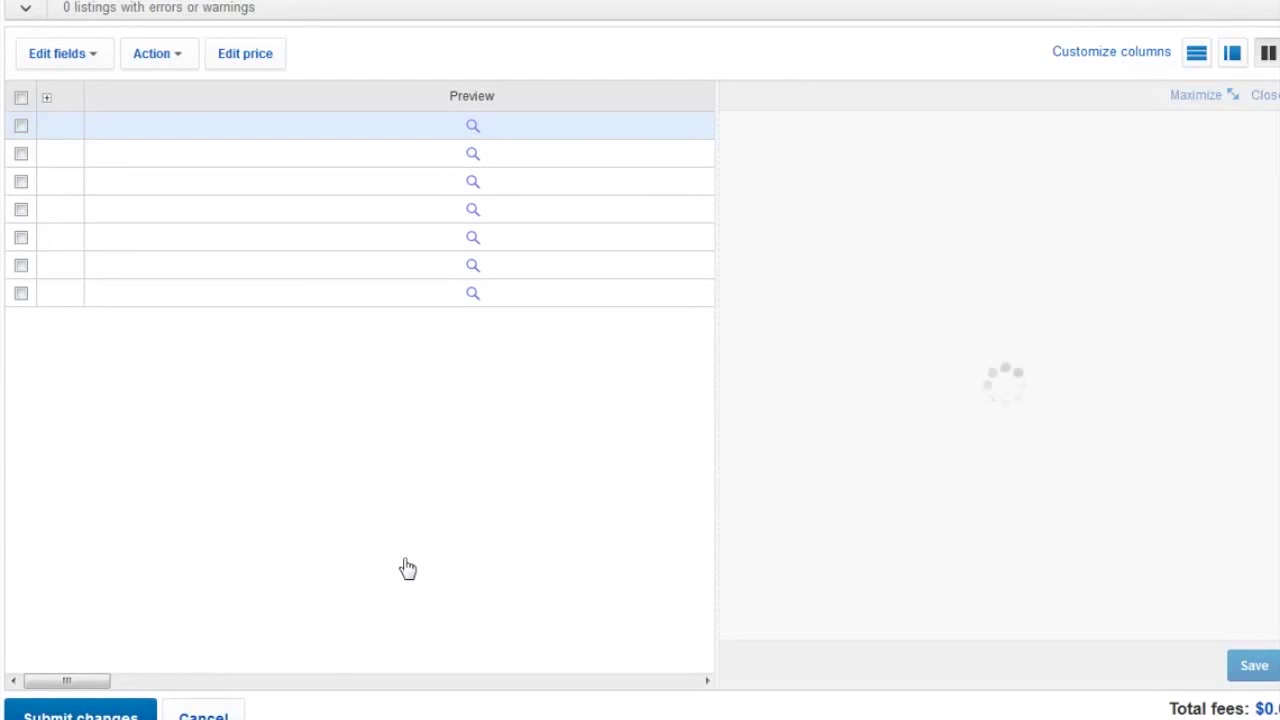
# - Select all seven drafts and set their domestic shipping to Calculated: Cost varies by buyer location
pyautogui.click(21, 99)
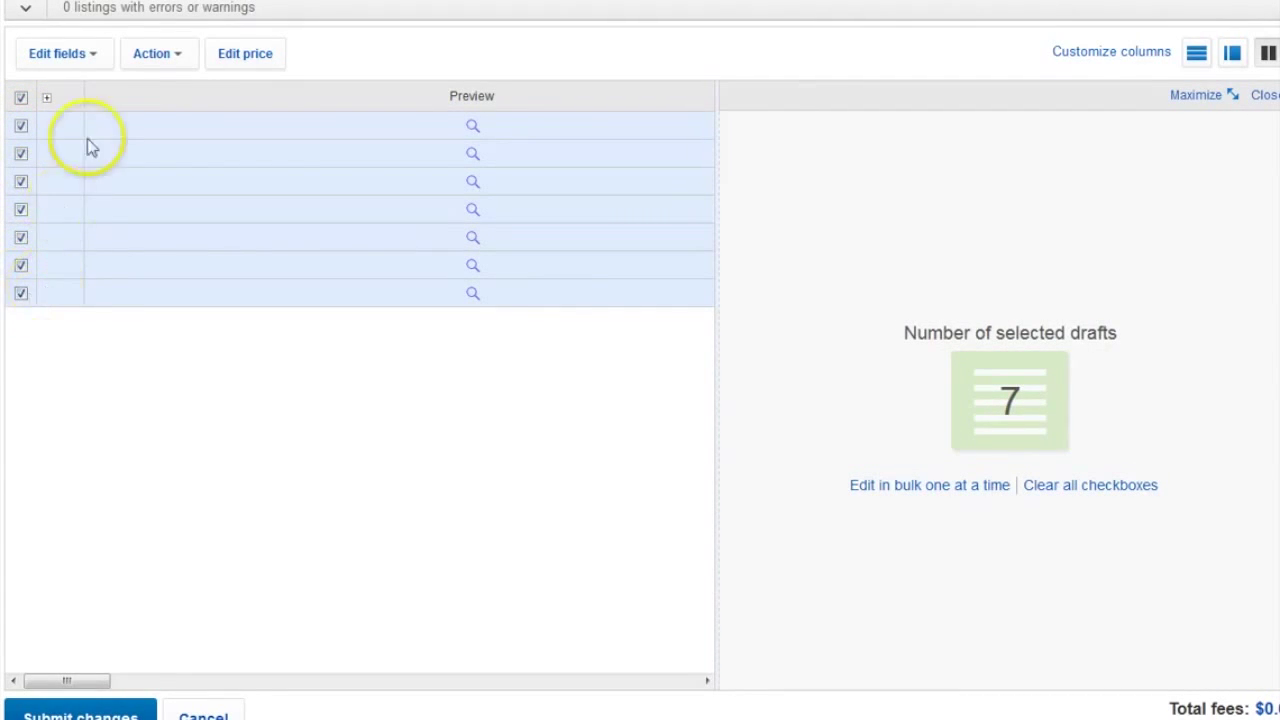
pyautogui.click(94, 56)
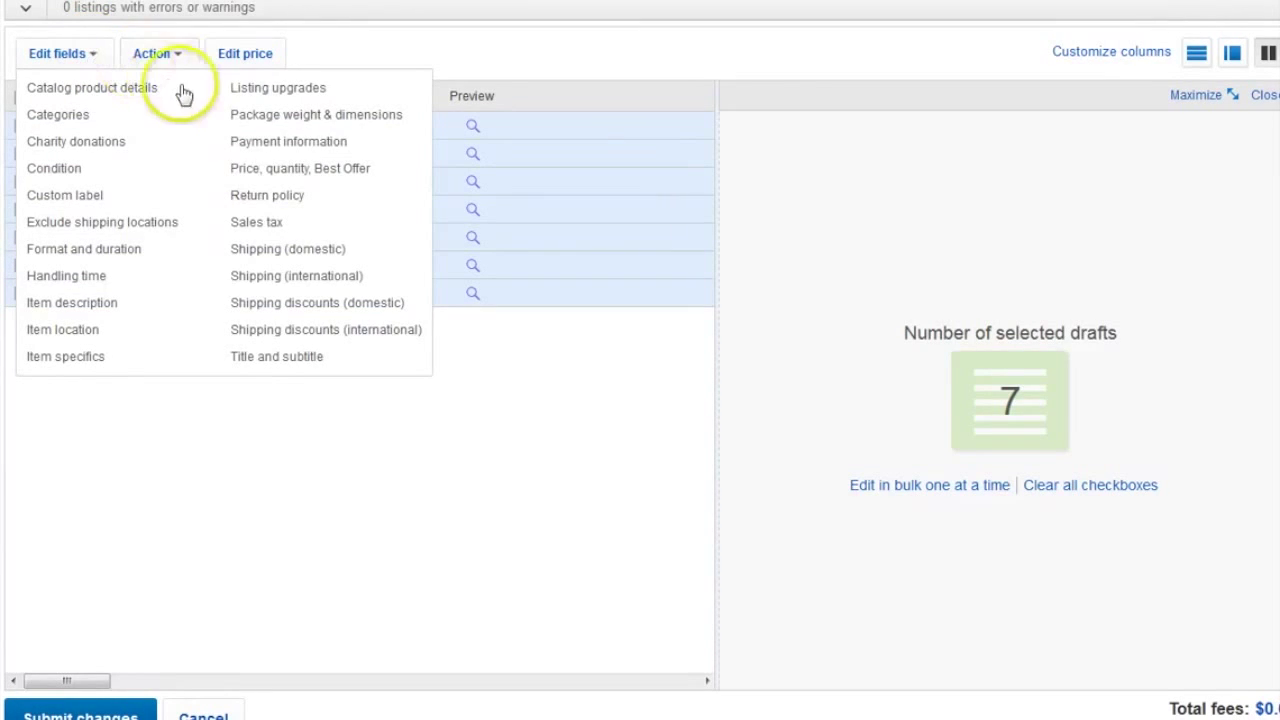
pyautogui.click(304, 253)
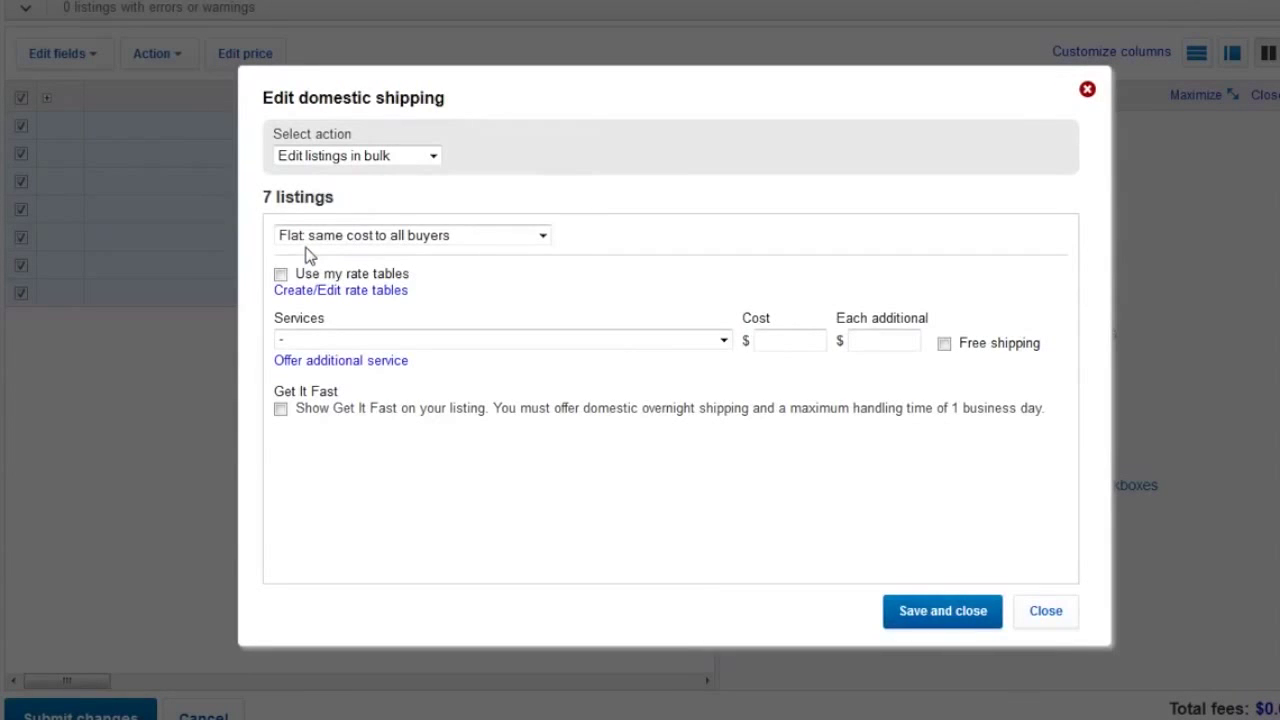
pyautogui.click(543, 236)
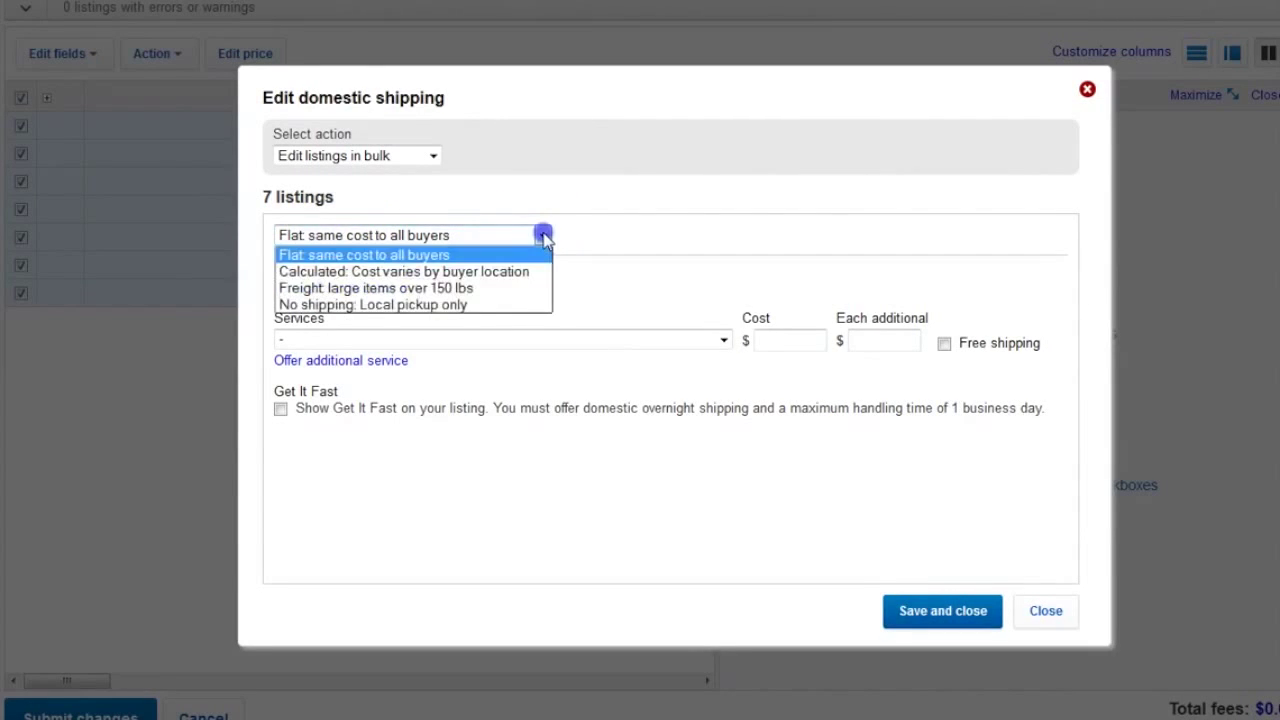
pyautogui.click(485, 272)
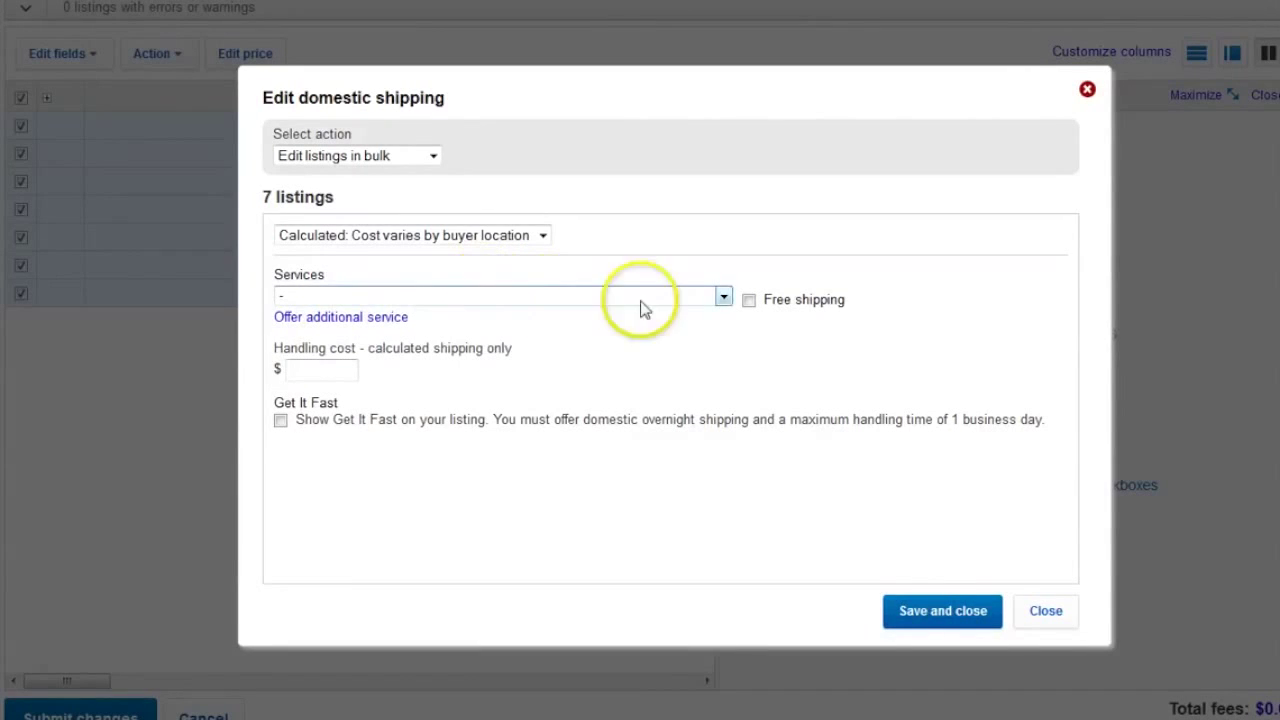
# - Set the shipping service to USPS Priority Mail (1 to 4 business days) with free shipping and save the domestic shipping settings
pyautogui.click(722, 298)
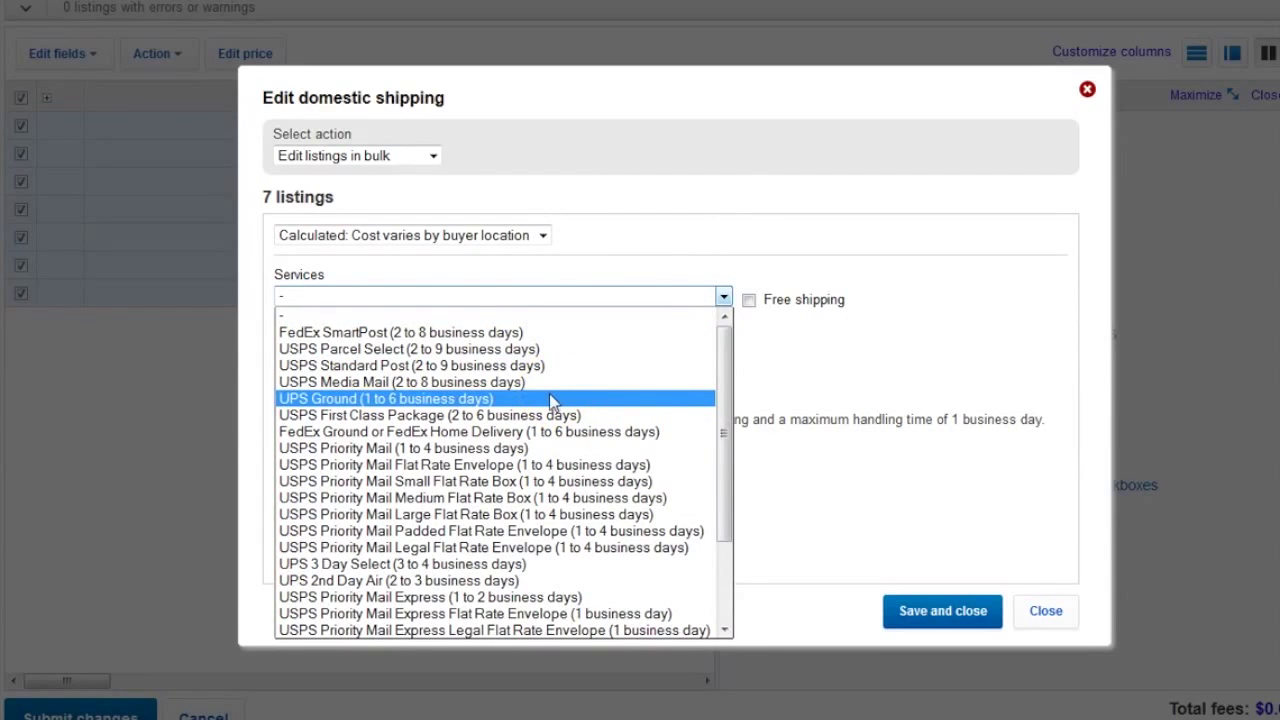
pyautogui.click(495, 448)
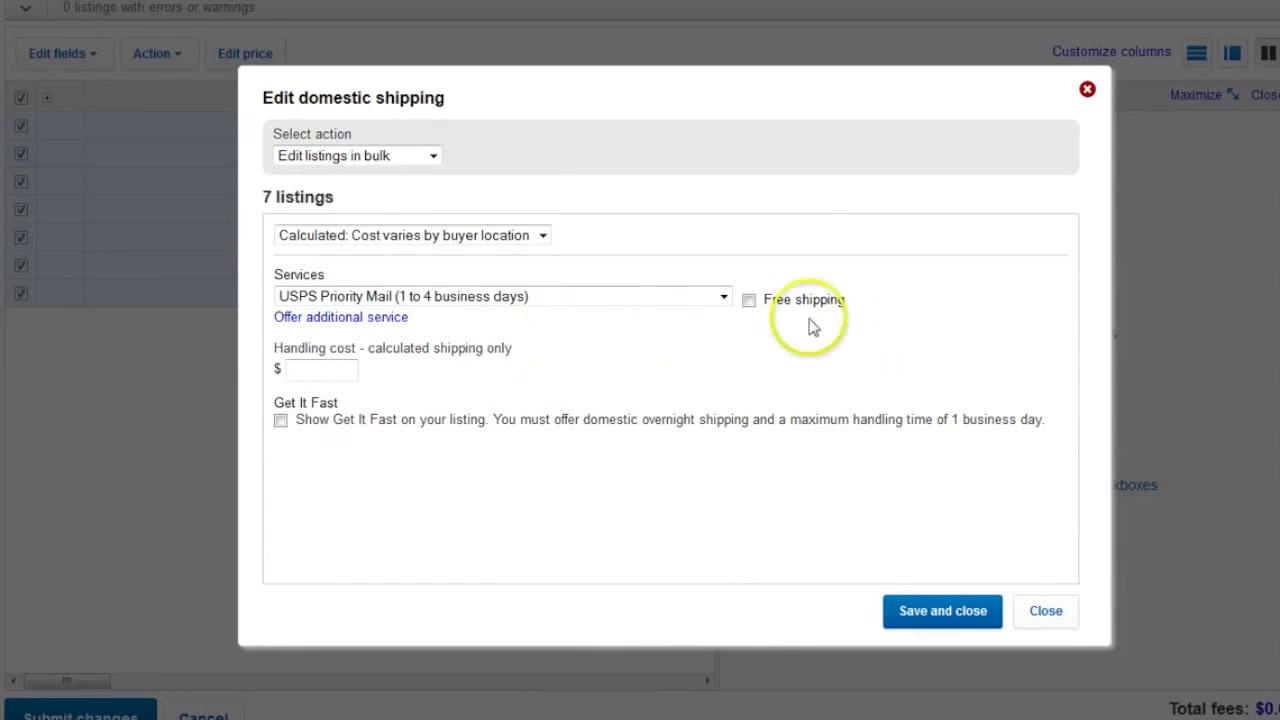
pyautogui.click(750, 300)
pyautogui.click(940, 614)
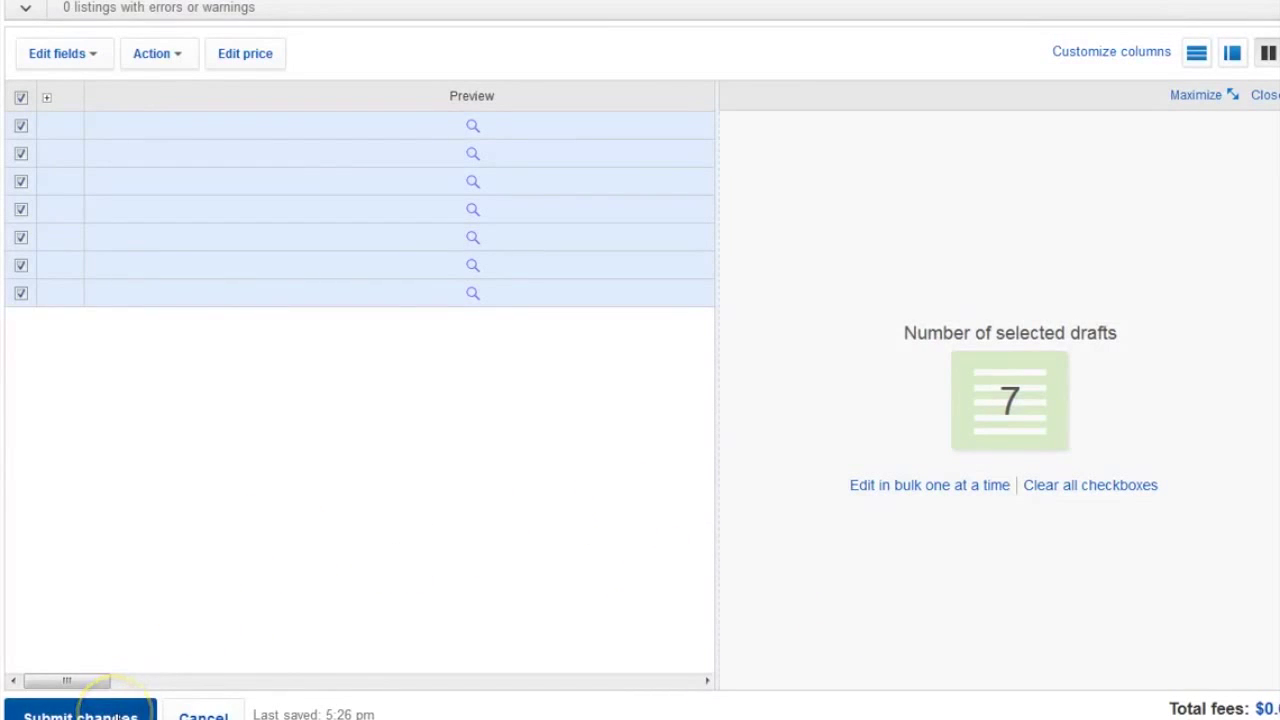
# - Submit and confirm the bulk changes for the seven listings, and close the submission summary
pyautogui.click(116, 716)
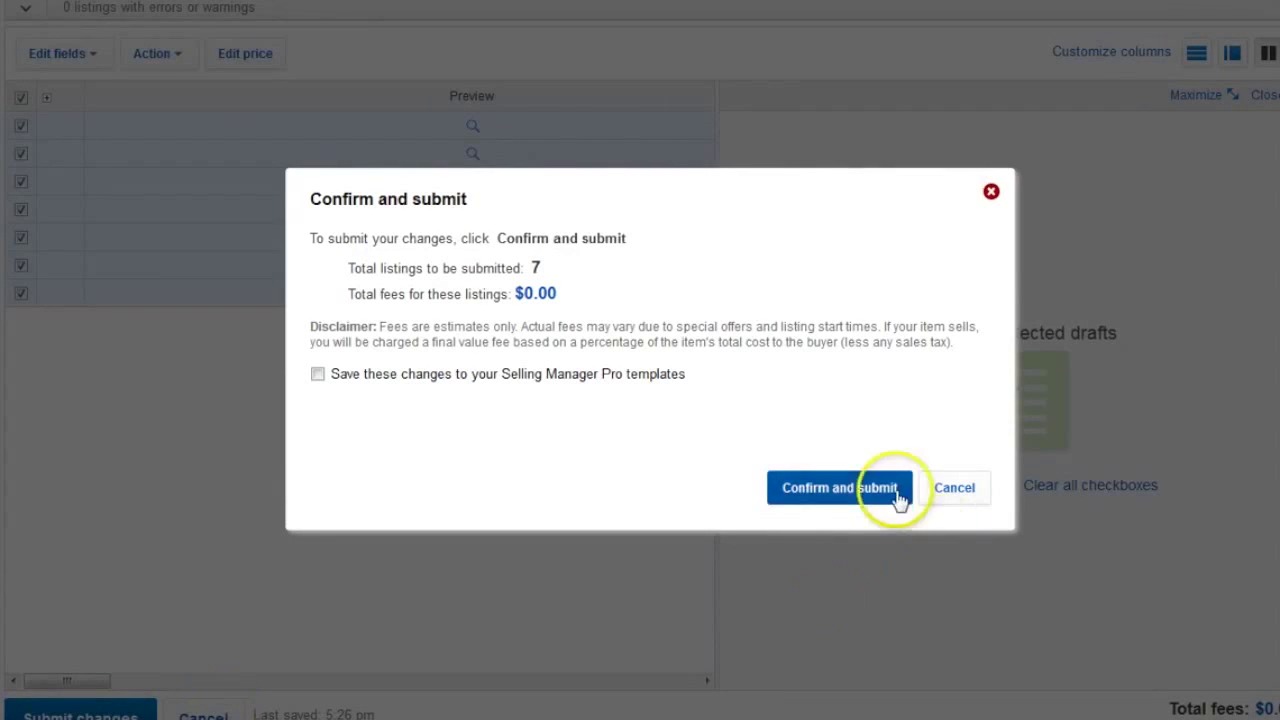
pyautogui.click(841, 492)
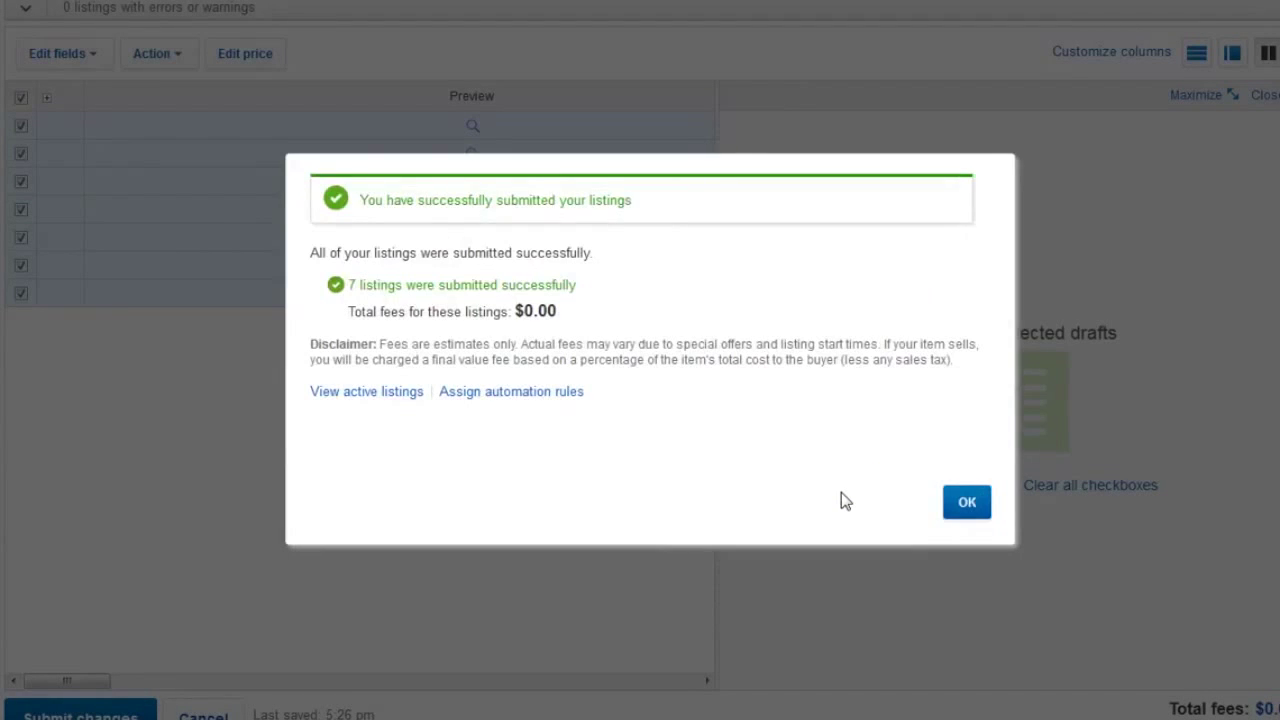
pyautogui.click(966, 503)
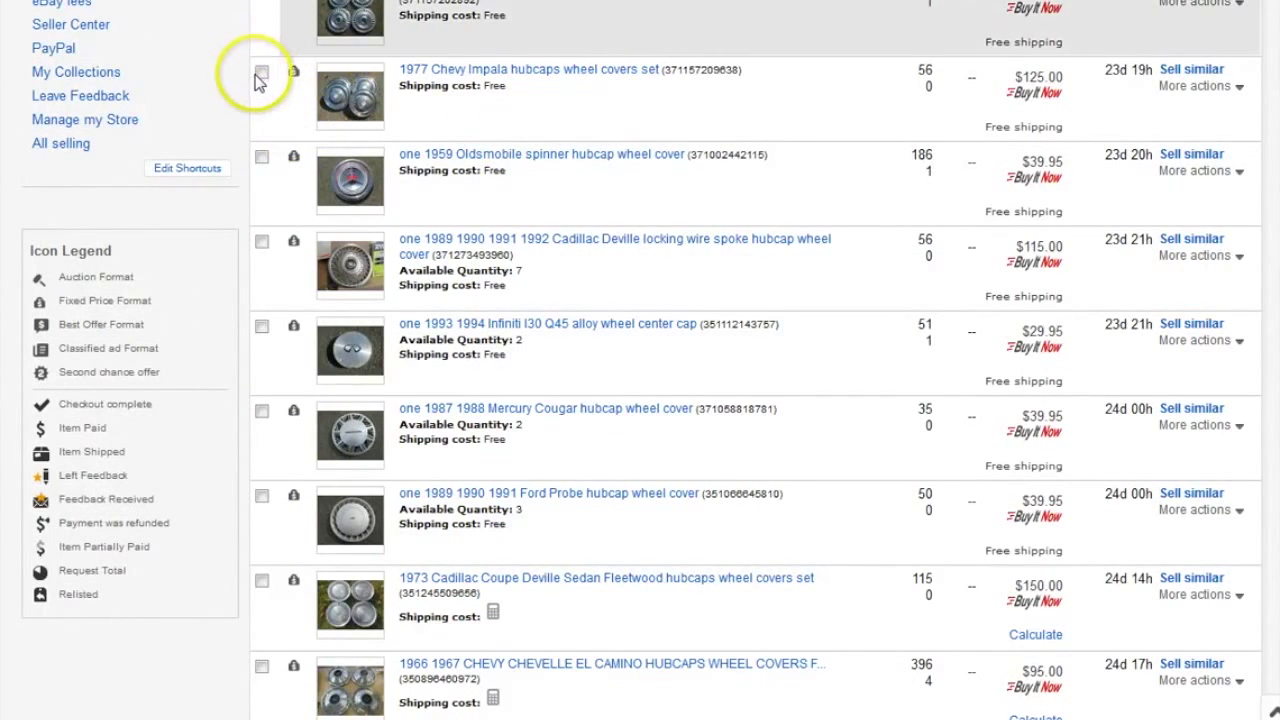
# - Add the 1977 Chevy Impala hubcaps listing to the selection on page 18 and open the selected listings for bulk editing
pyautogui.click(260, 73)
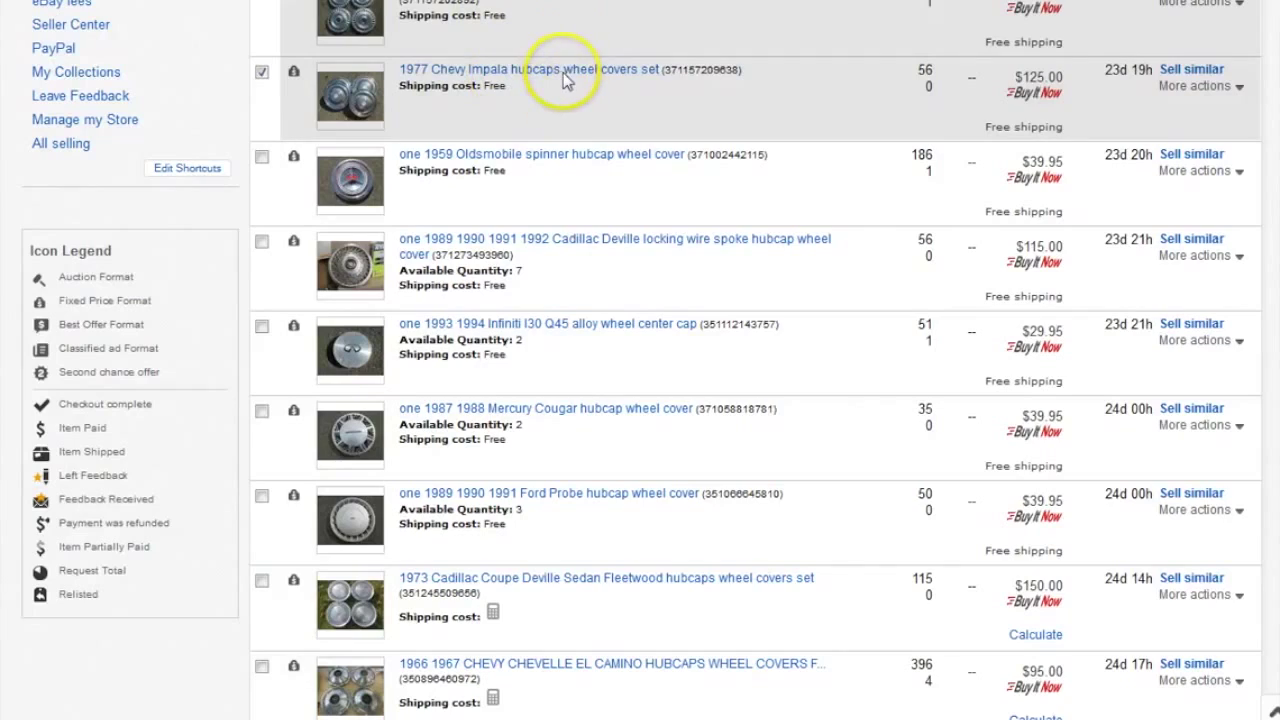
pyautogui.scroll(-3, 564, 75)
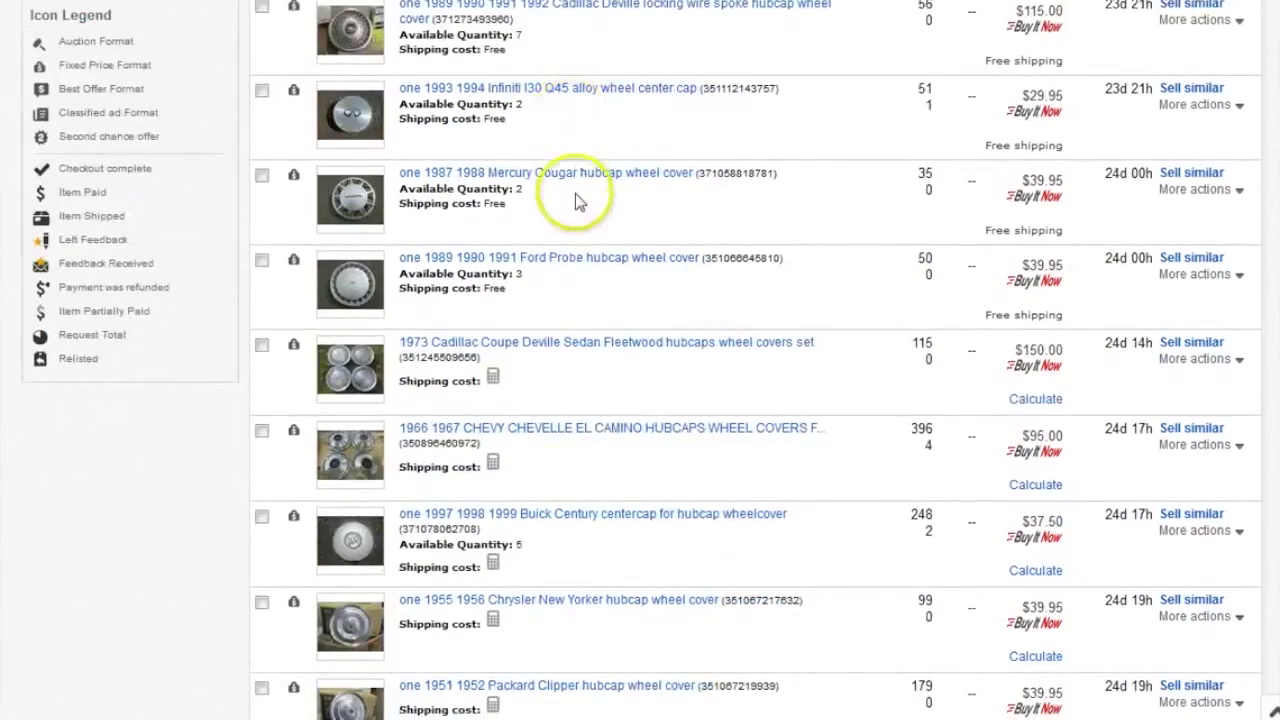
pyautogui.scroll(-8, 575, 203)
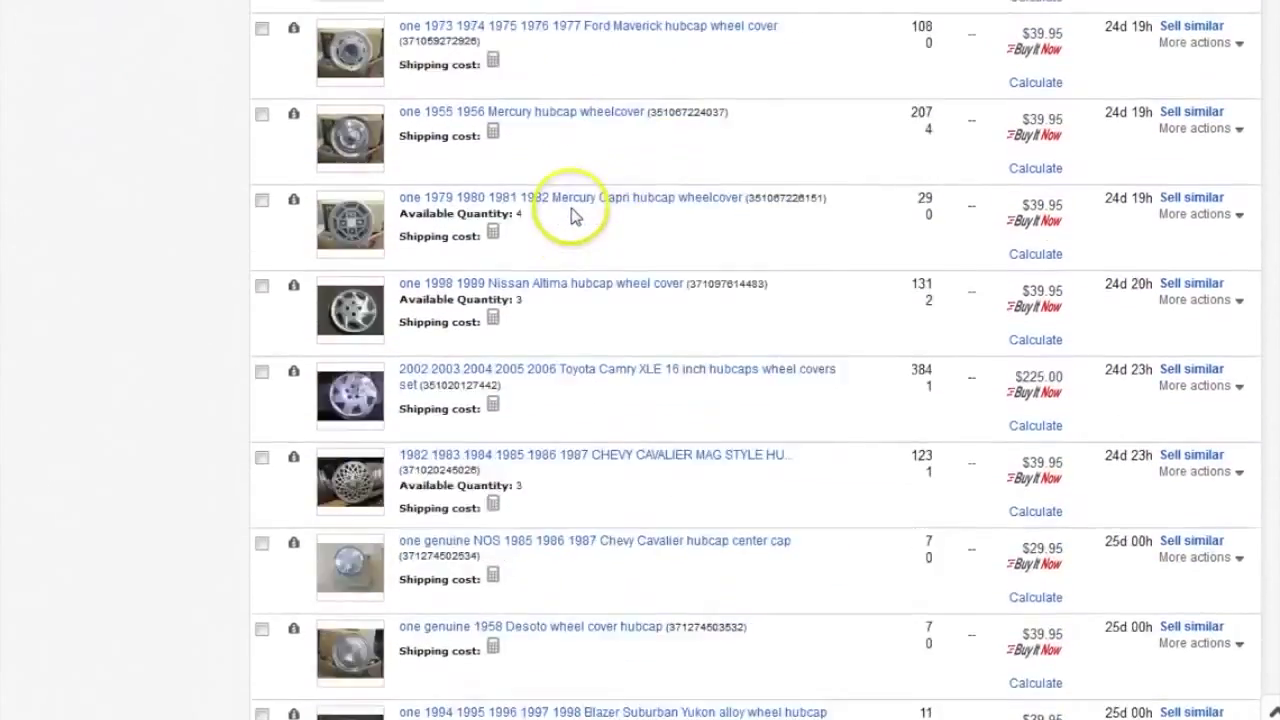
pyautogui.scroll(-10, 575, 215)
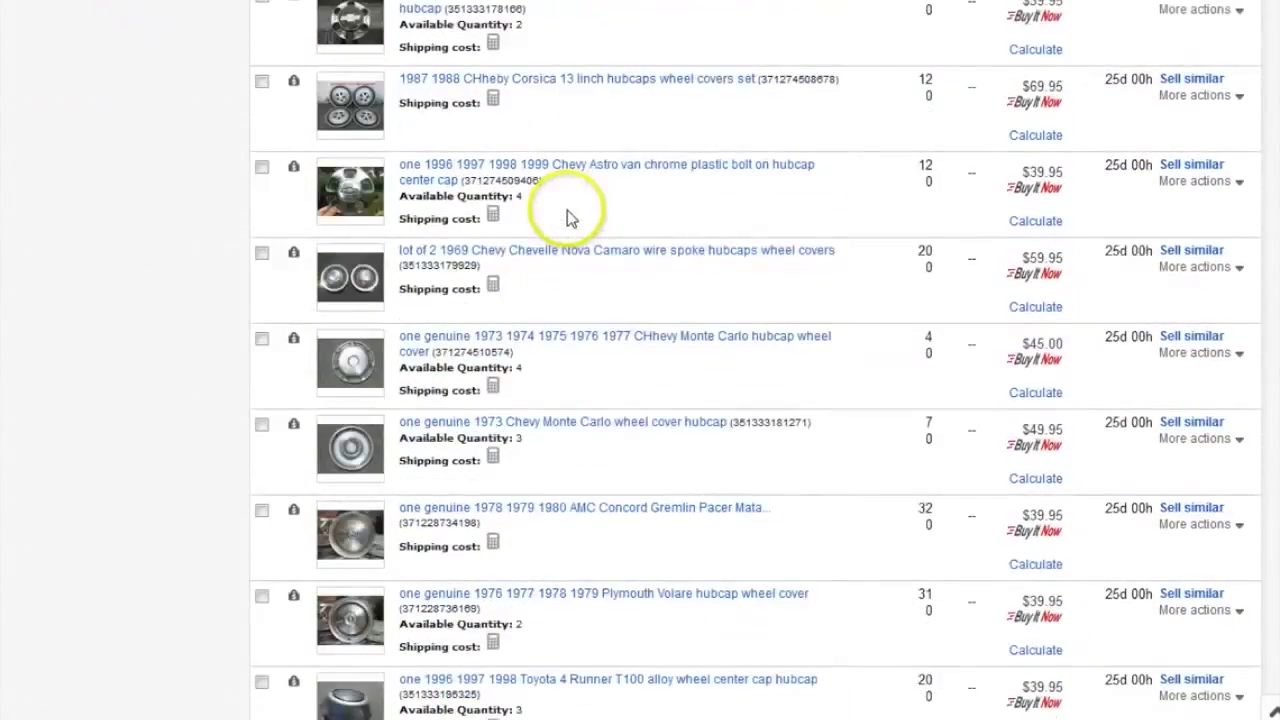
pyautogui.scroll(-12, 567, 210)
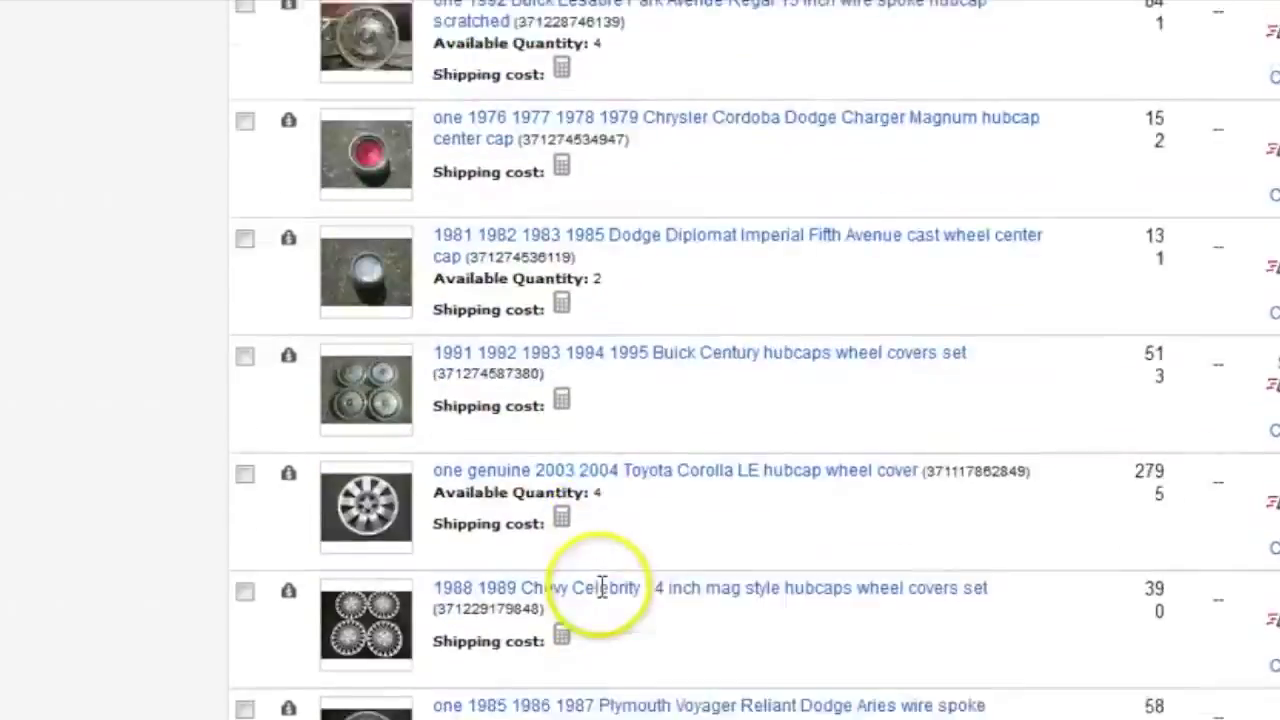
pyautogui.scroll(-5, 603, 587)
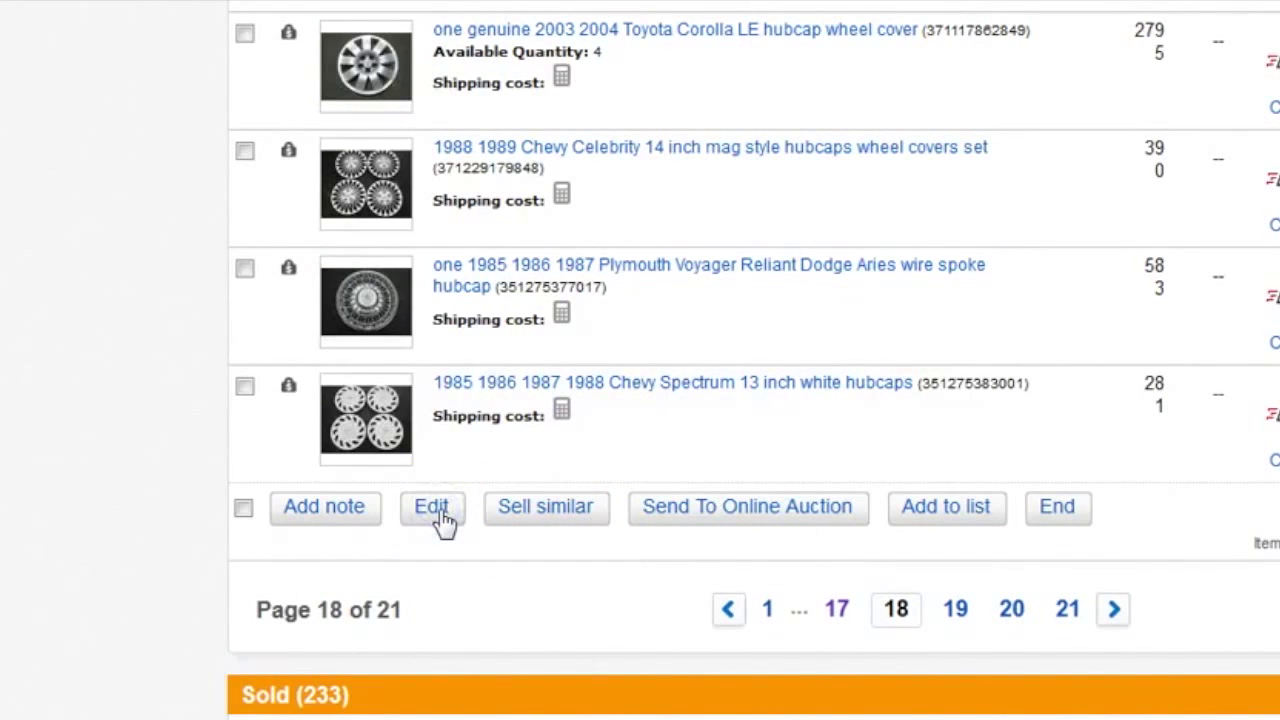
pyautogui.click(434, 508)
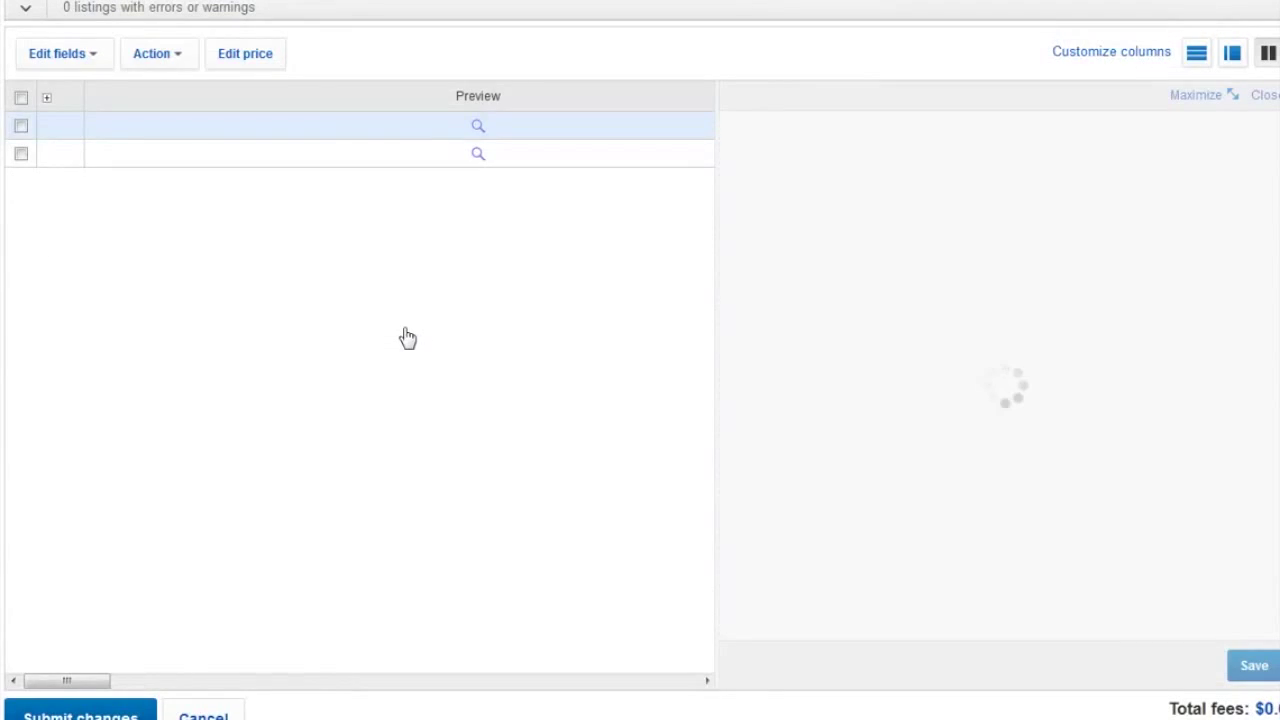
# - Select both drafts and set their package type to Package (or thick envelope) in the bulk package weight and dimensions settings
pyautogui.click(440, 358)
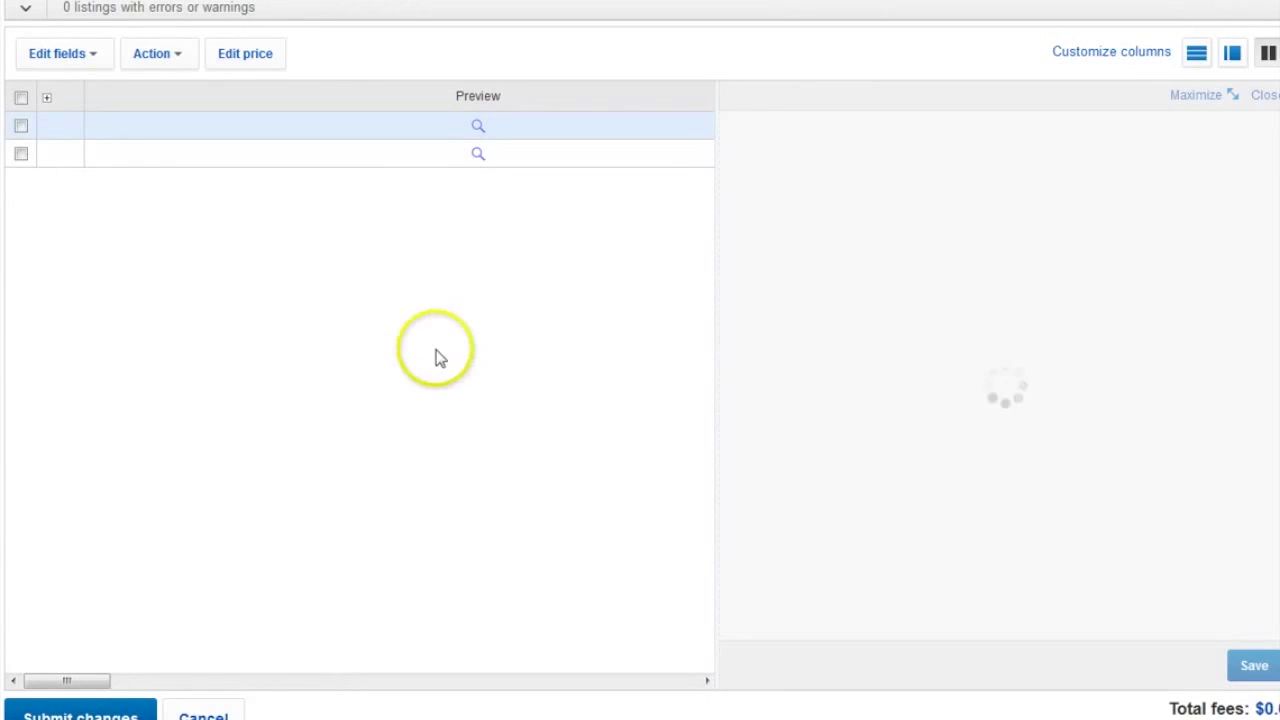
pyautogui.click(22, 98)
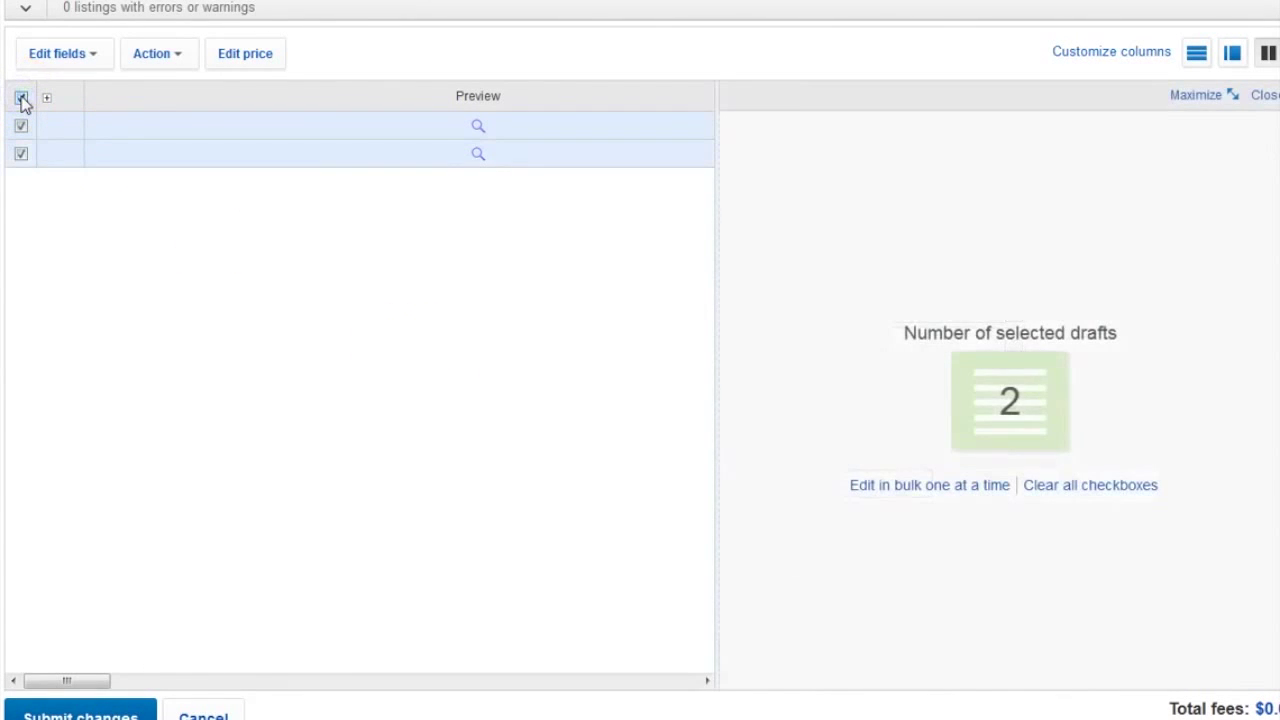
pyautogui.click(93, 58)
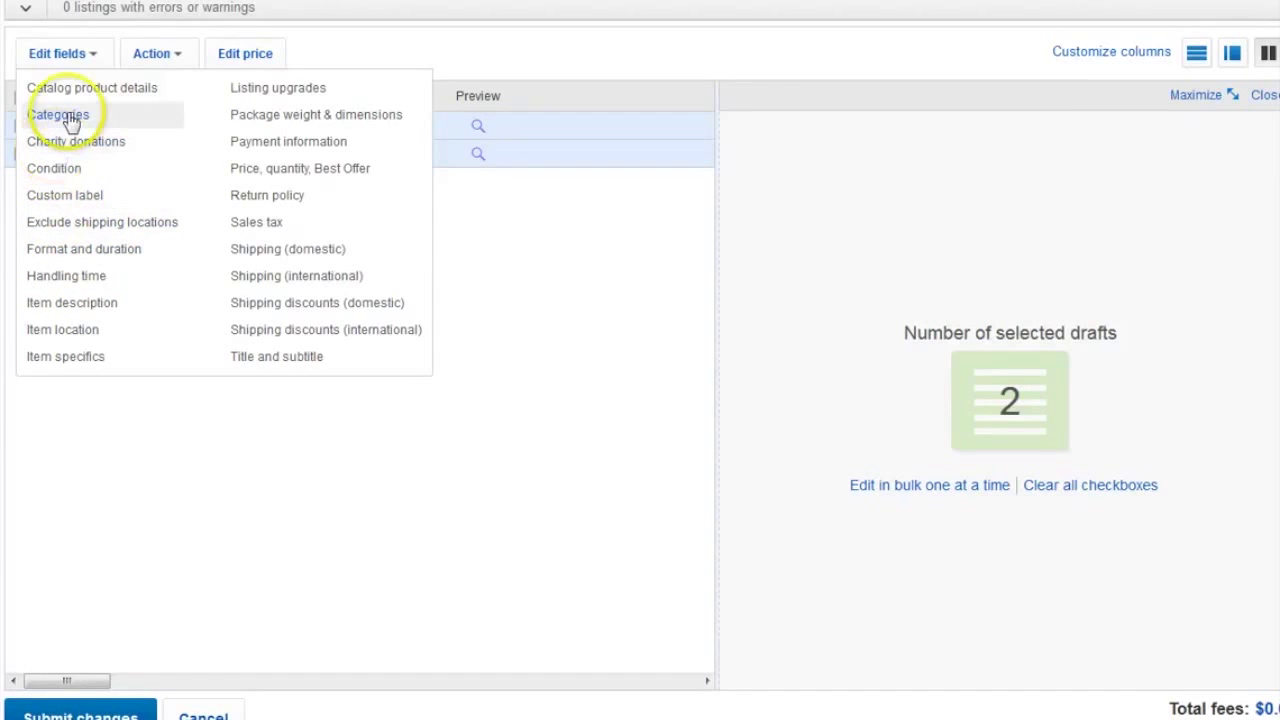
pyautogui.click(302, 120)
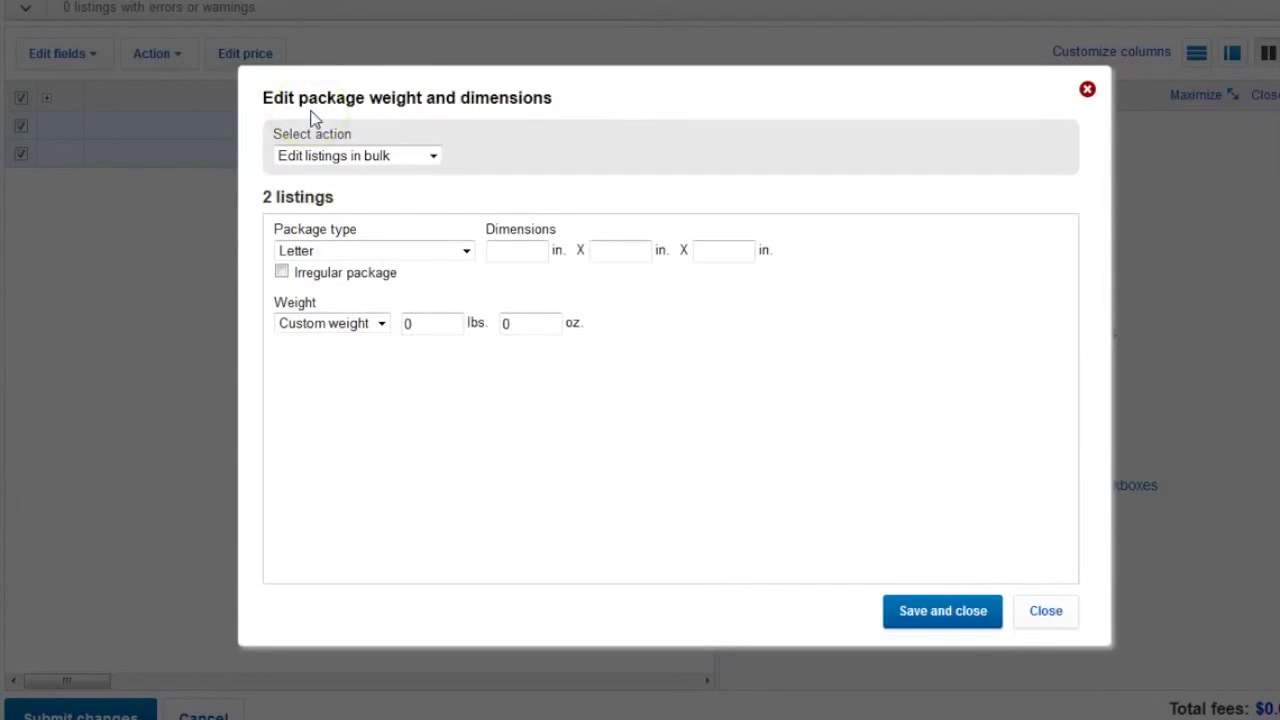
pyautogui.click(467, 252)
pyautogui.click(401, 303)
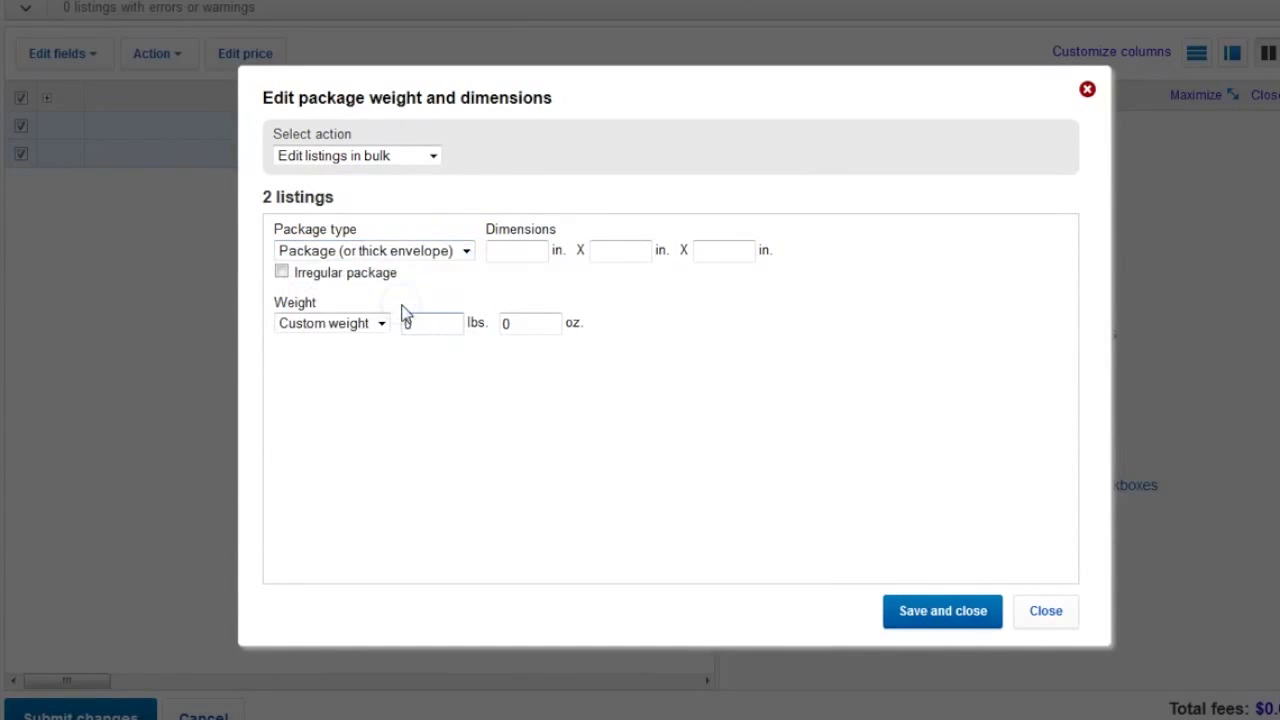
pyautogui.click(408, 315)
# - Set the package dimensions of the two listings to 16 x 16 x 8 in
pyautogui.click(529, 250)
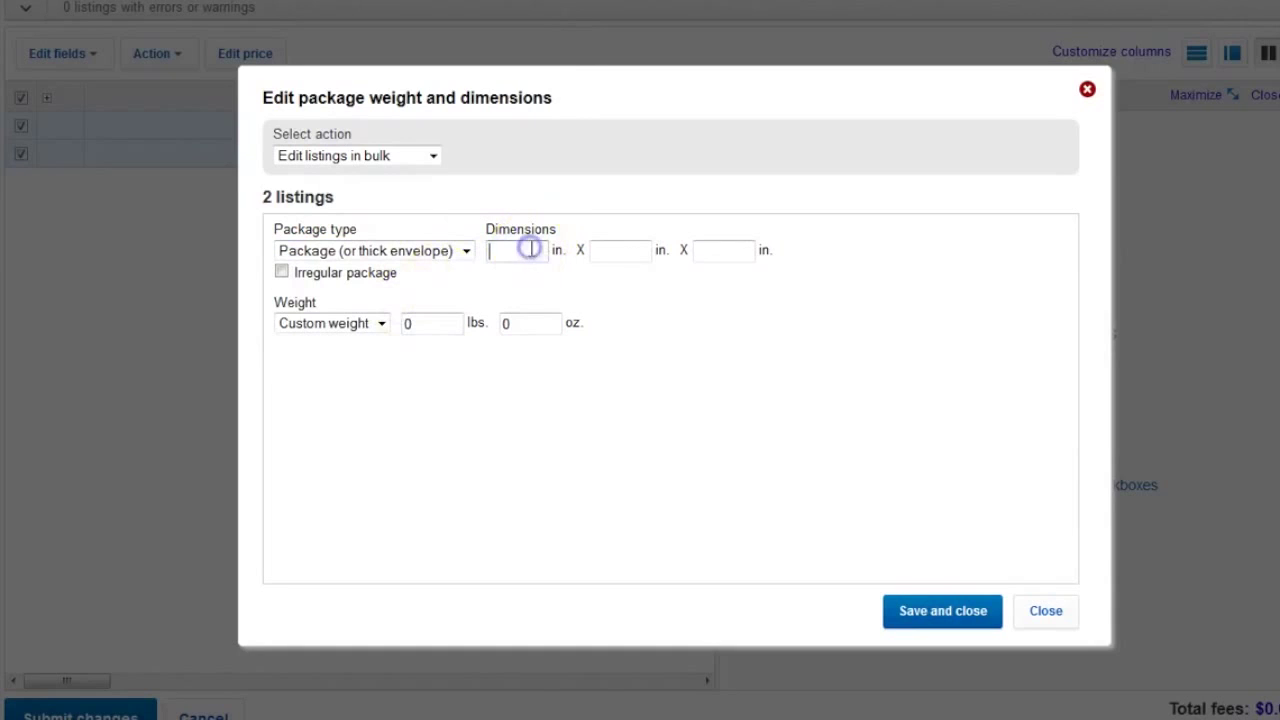
pyautogui.click(529, 234)
pyautogui.write('16')
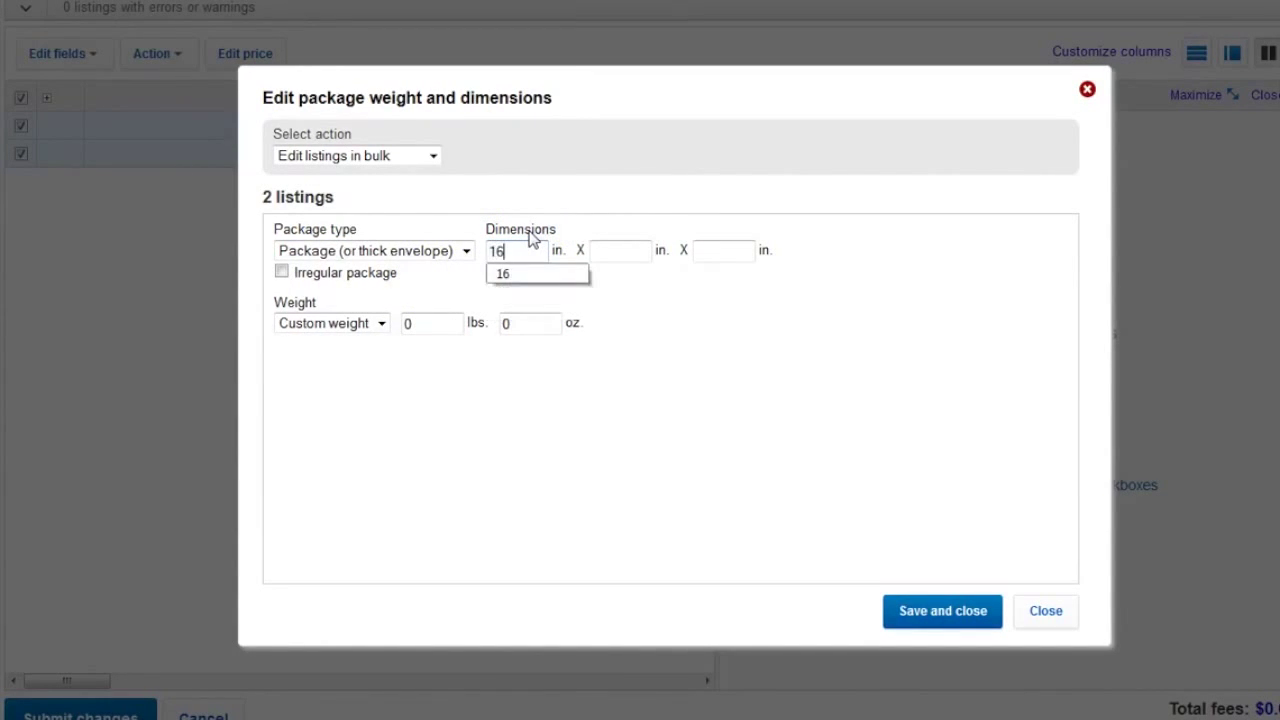
pyautogui.click(632, 250)
pyautogui.click(630, 251)
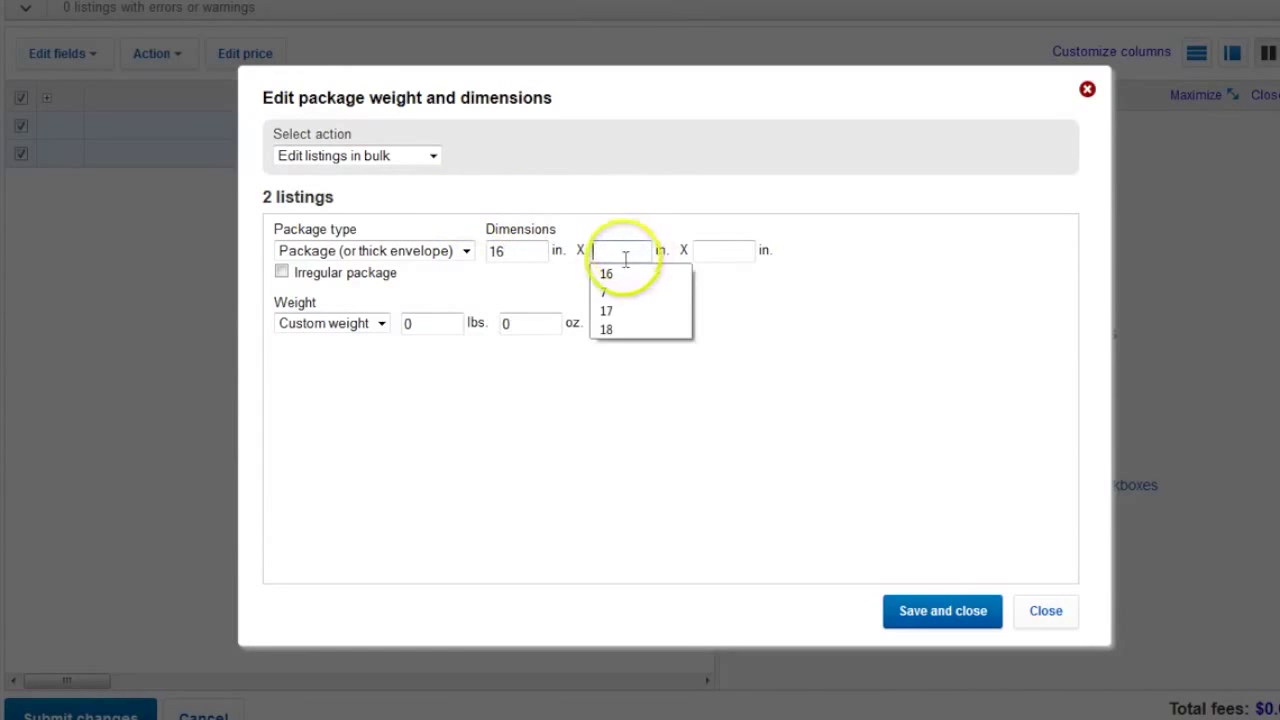
pyautogui.click(622, 272)
pyautogui.click(726, 251)
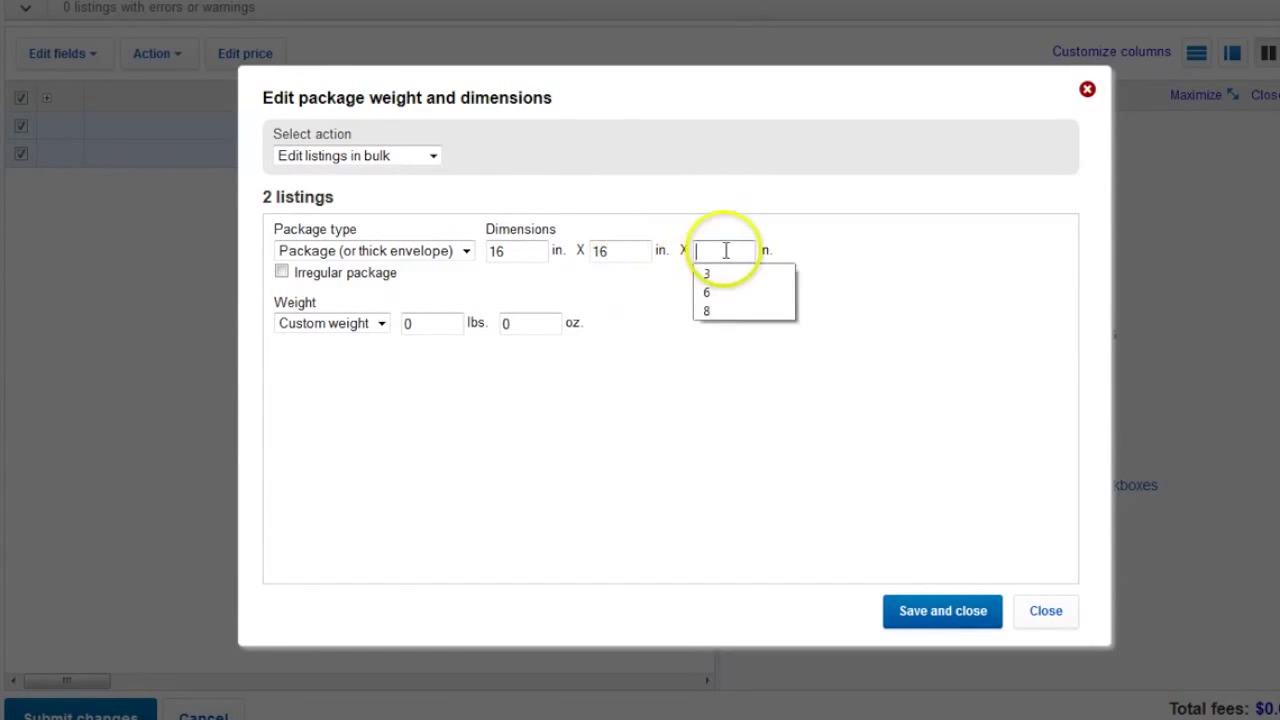
pyautogui.click(714, 308)
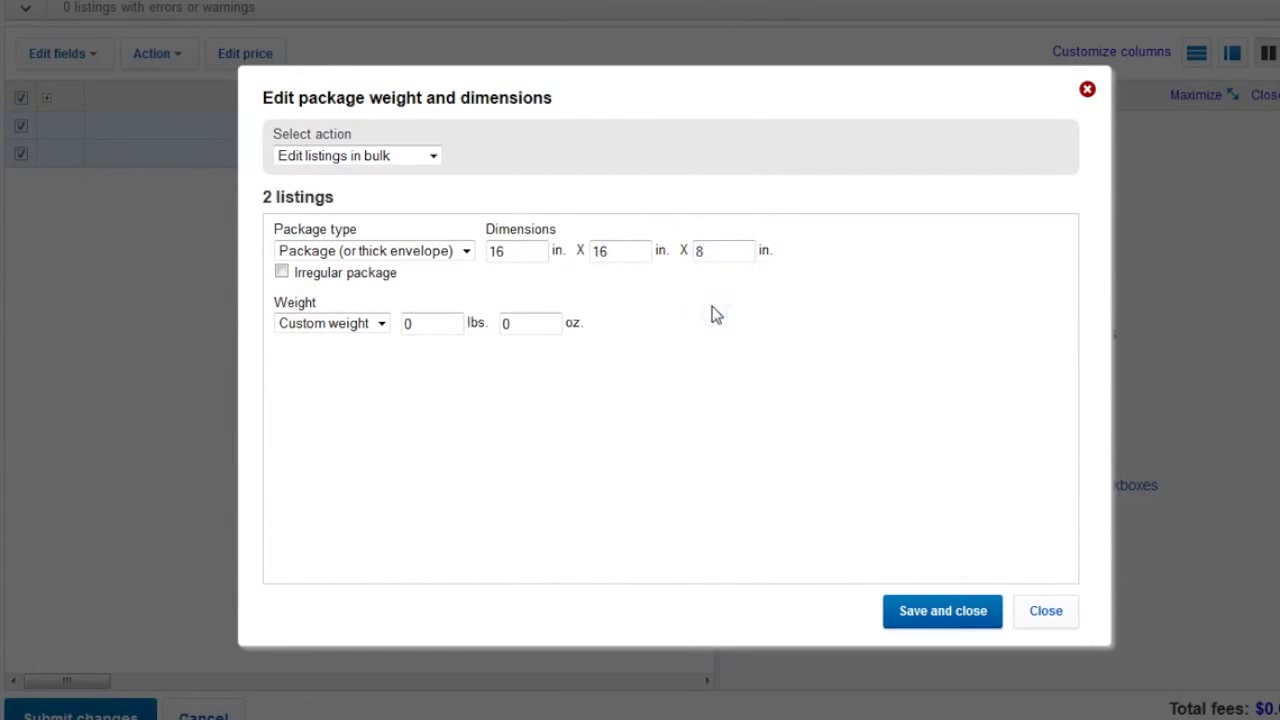
# - Set the custom package weight to 10 lbs and save the package settings for both listings
pyautogui.doubleClick(406, 323)
pyautogui.write('1')
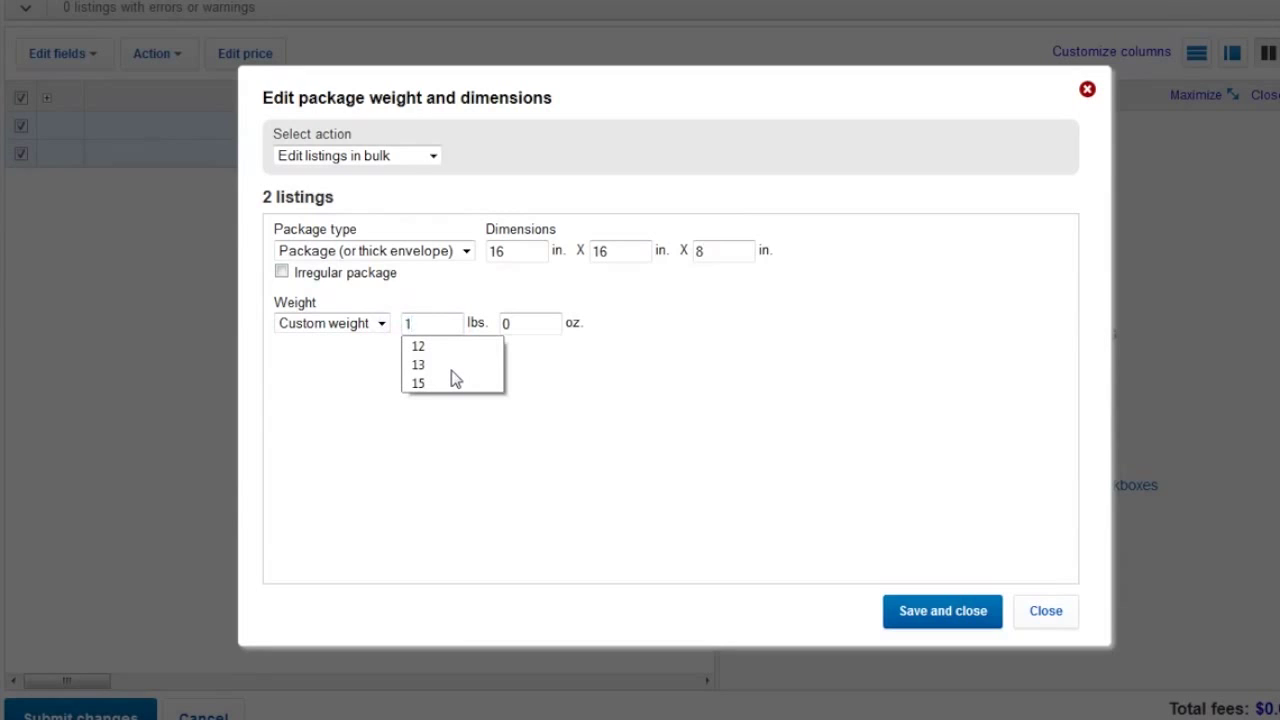
pyautogui.write('0')
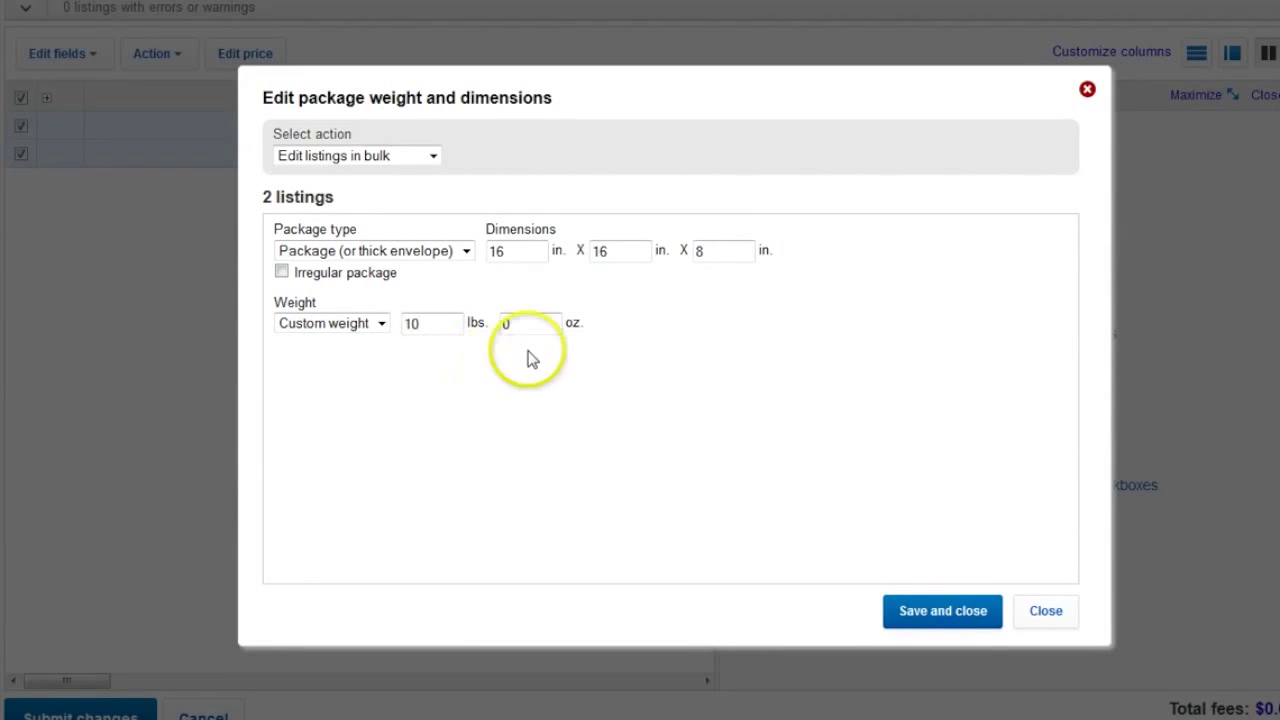
pyautogui.click(948, 613)
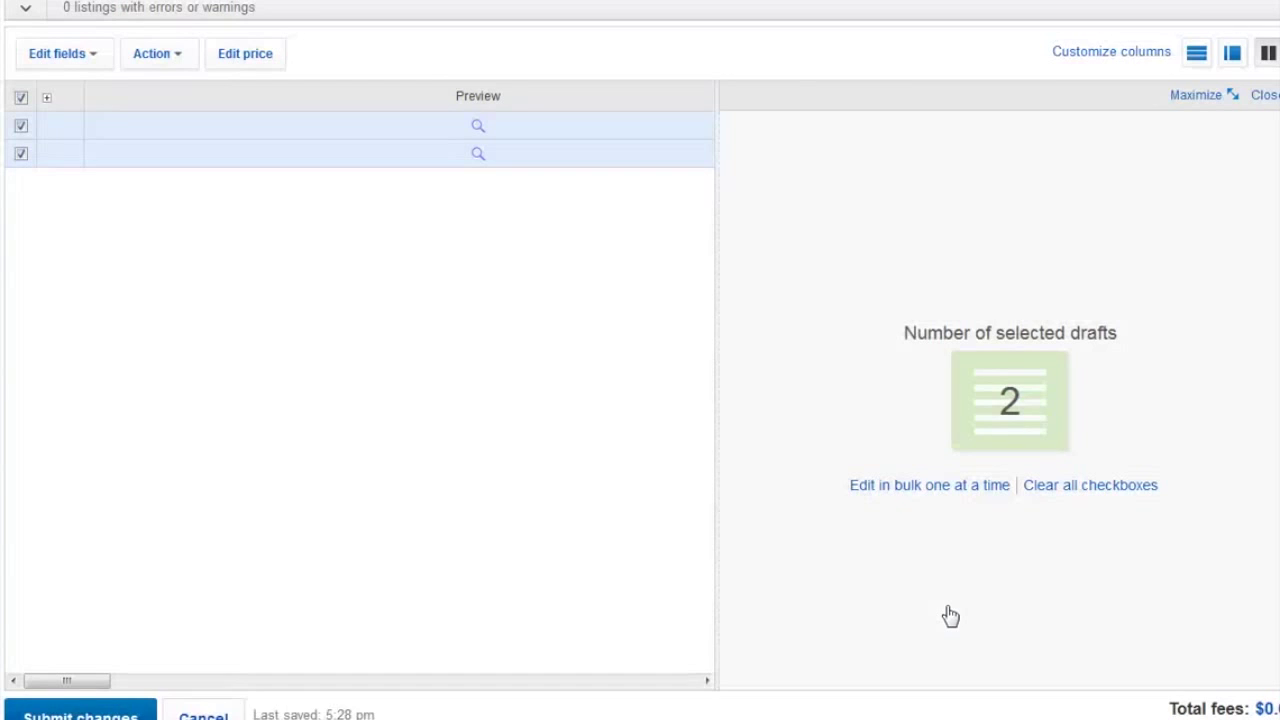
# - Submit and confirm the bulk changes for the two listings, and close the submission summary to return to the selling overview
pyautogui.click(121, 713)
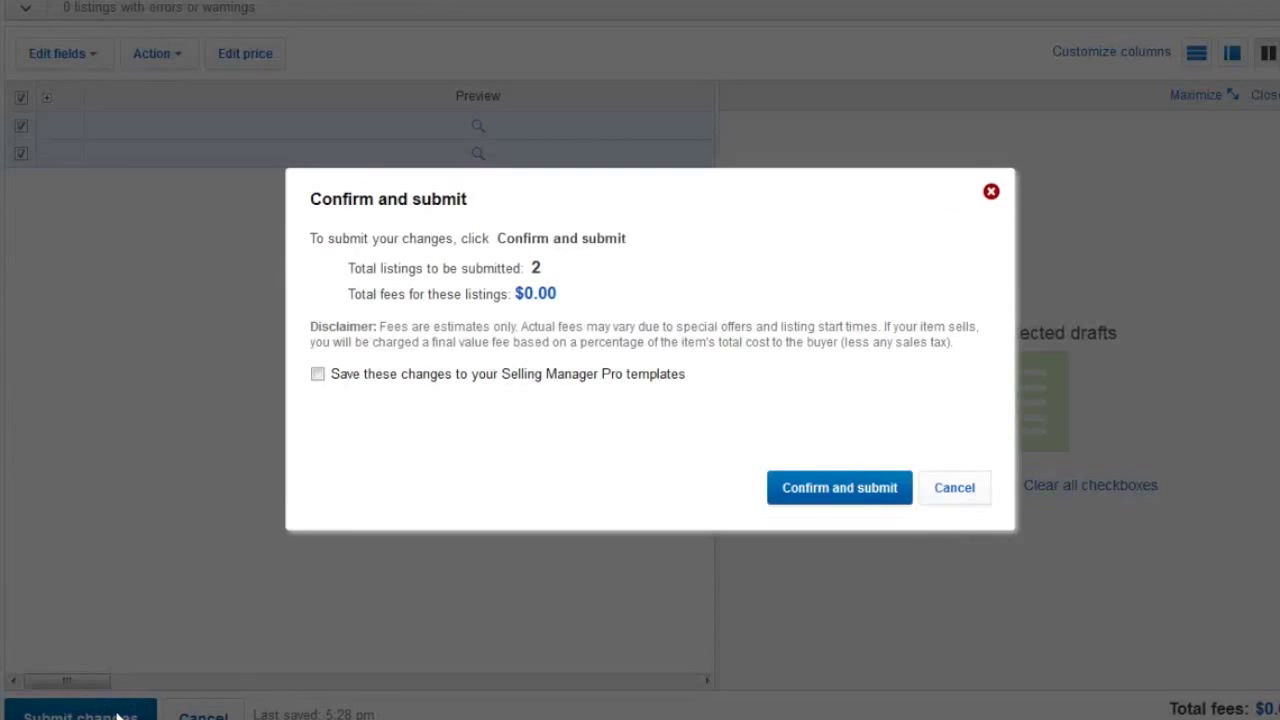
pyautogui.click(860, 492)
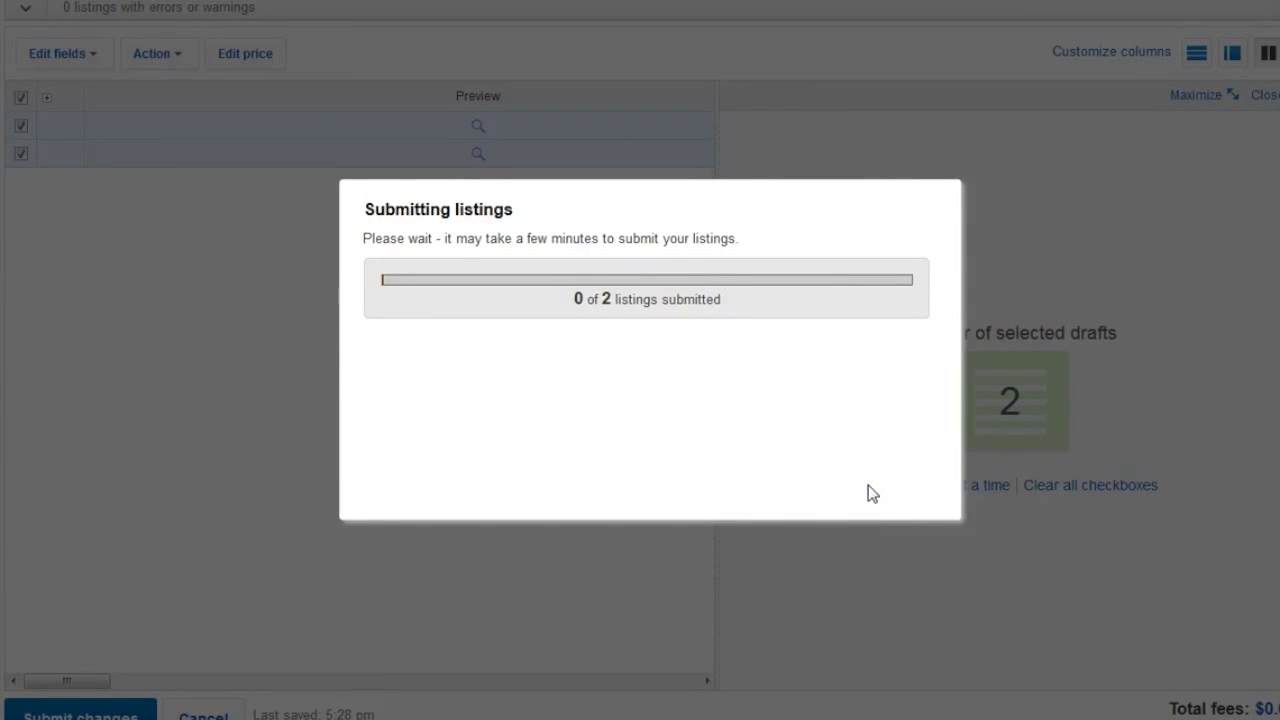
pyautogui.click(943, 507)
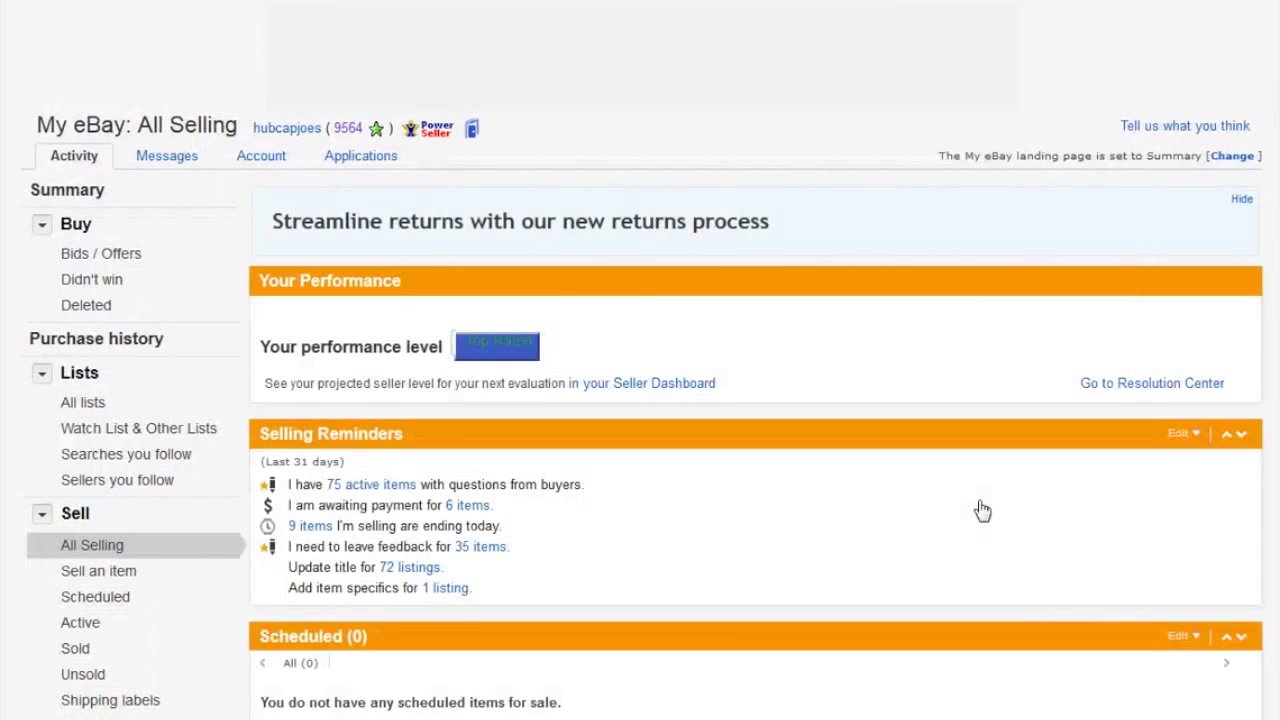
pyautogui.scroll(-1, 982, 510)
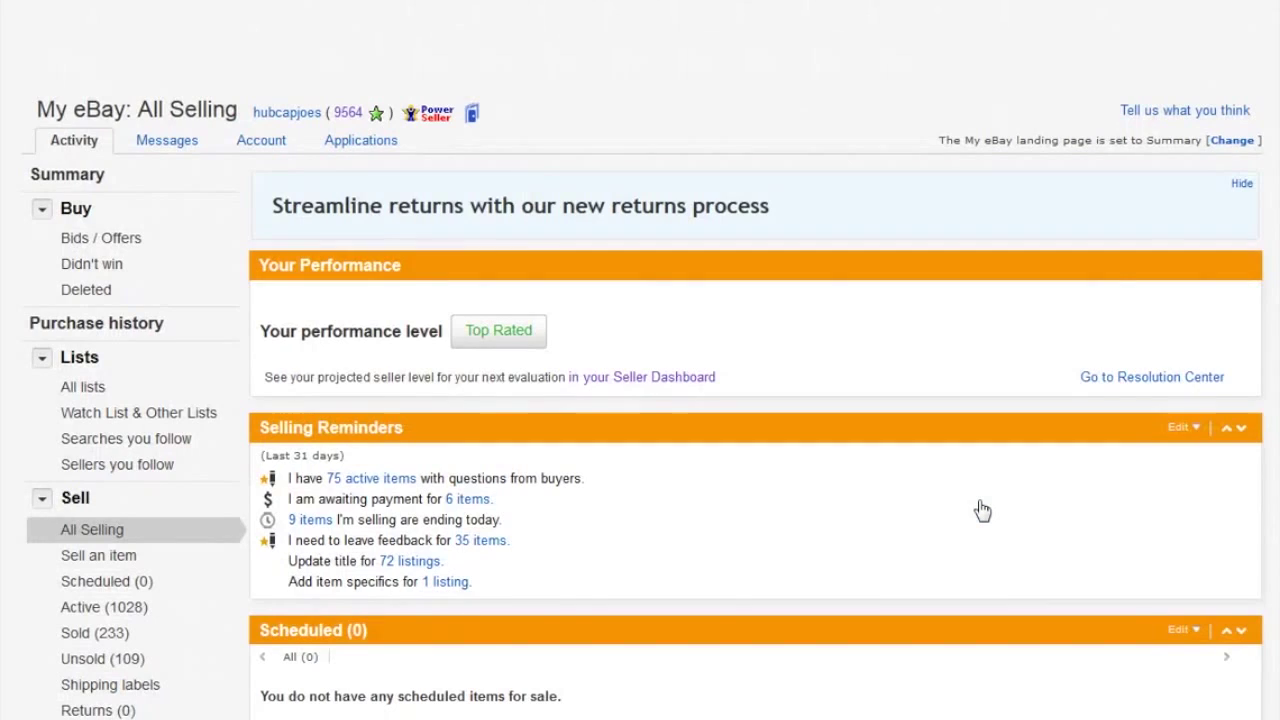